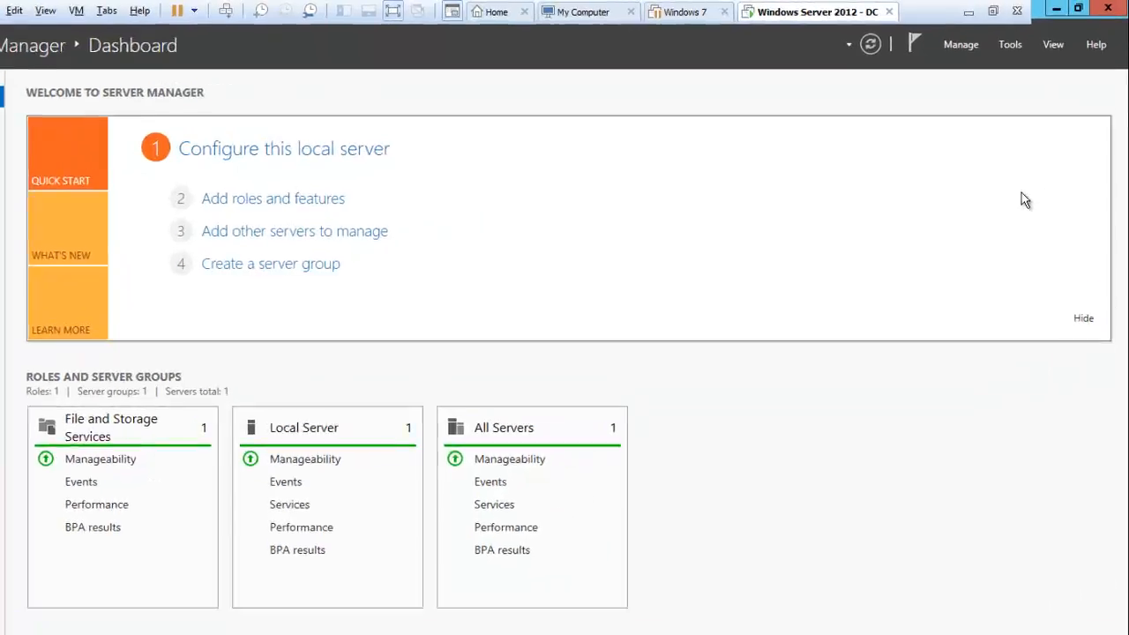
Start adding roles and features, using a role-based or feature-based installation on server DC01 from the server pool.
left_click(825, 85)
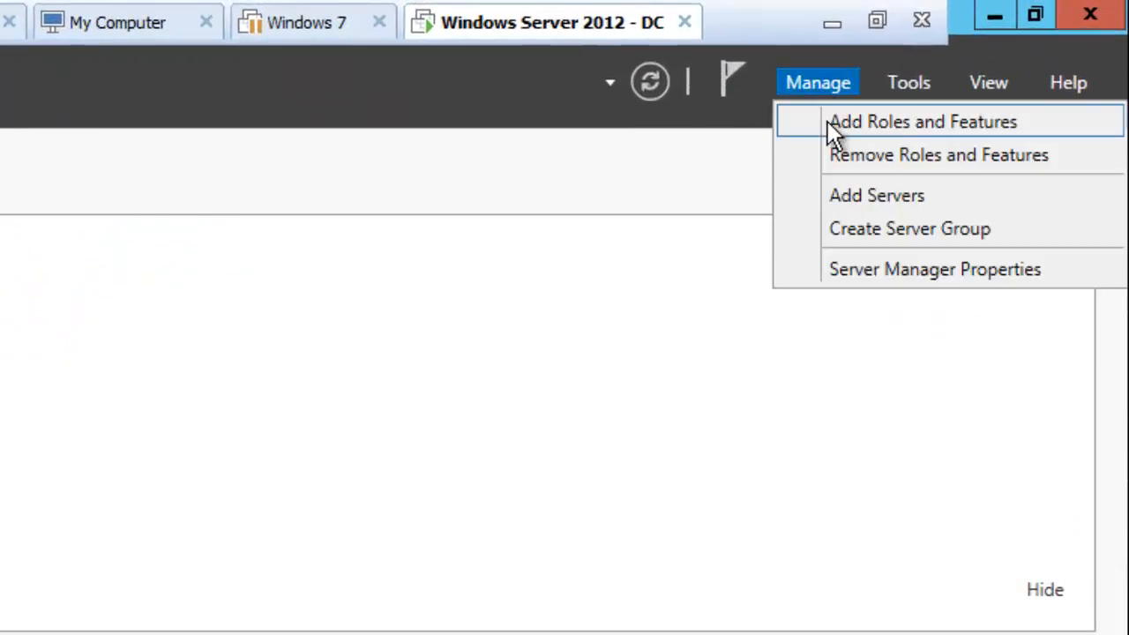
left_click(827, 123)
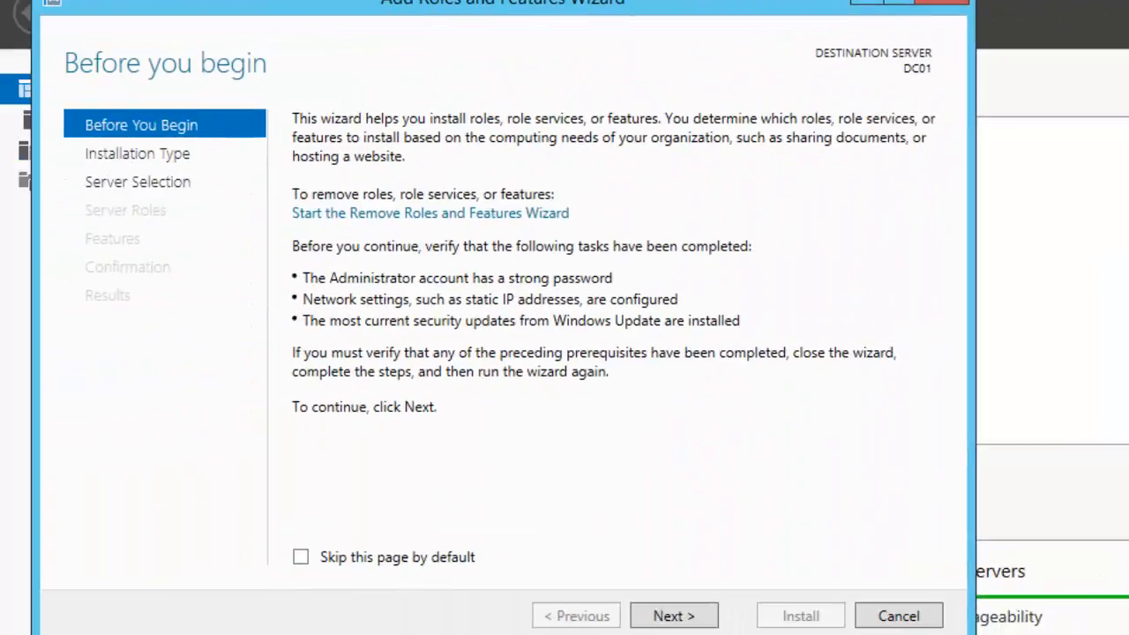
left_click(694, 615)
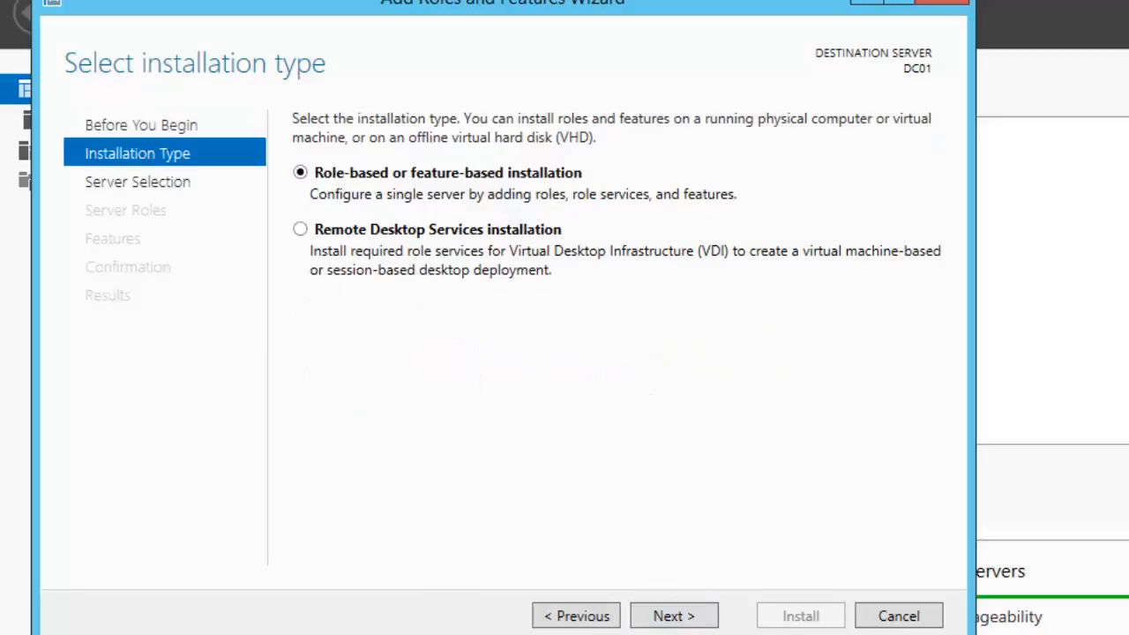
left_click(672, 617)
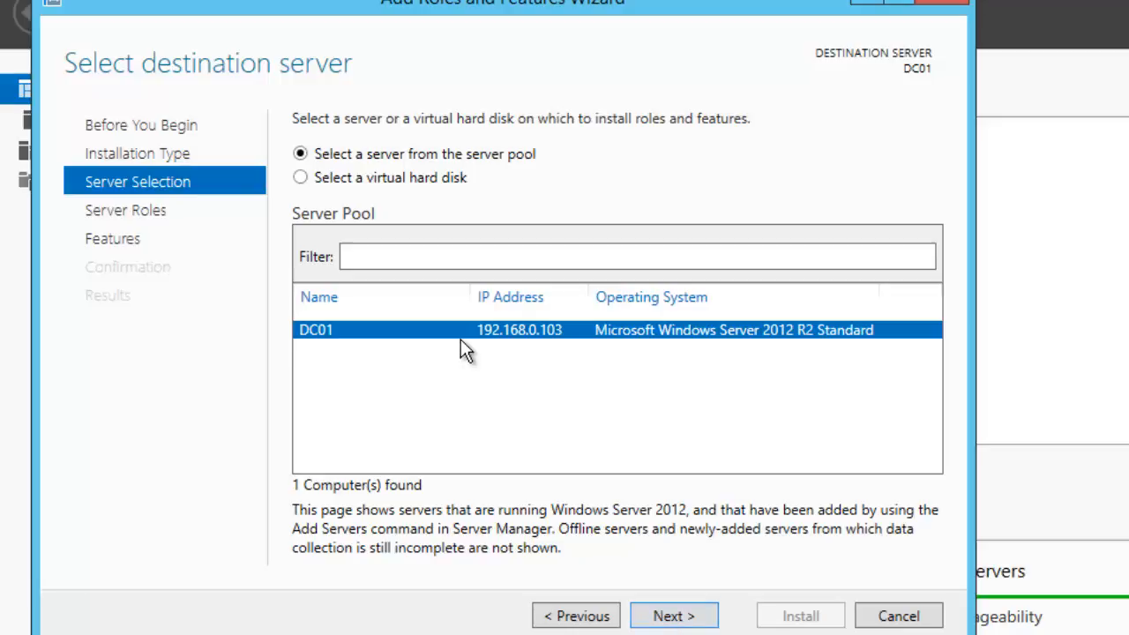
left_click(675, 618)
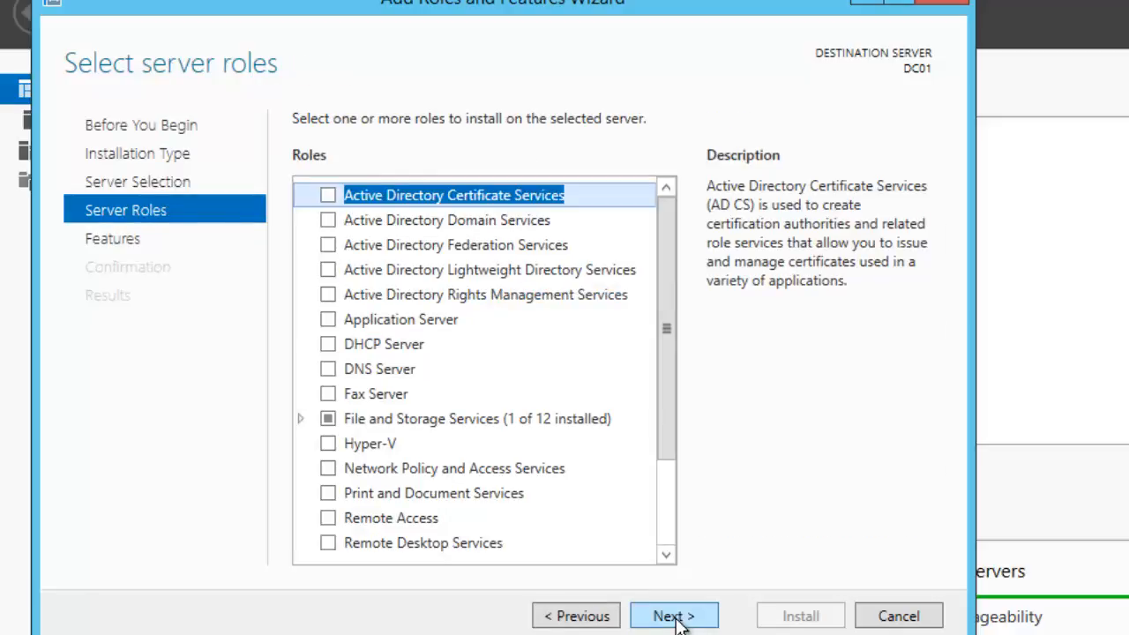
Select the Active Directory Domain Services role and include its required features and management tools.
left_click(327, 220)
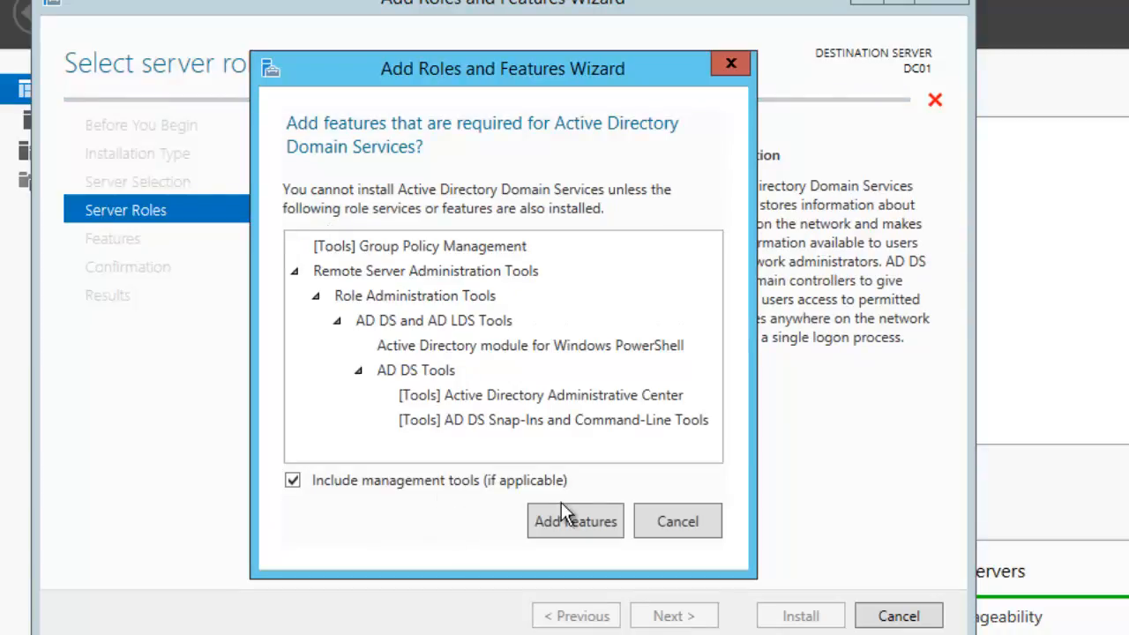
left_click(574, 521)
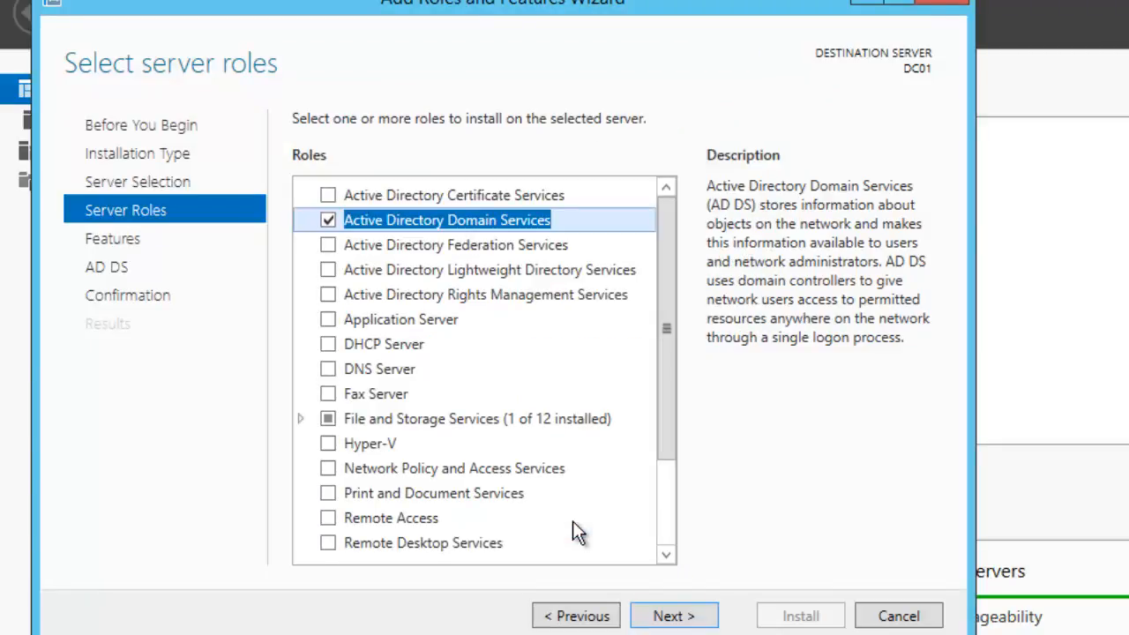
left_click(674, 617)
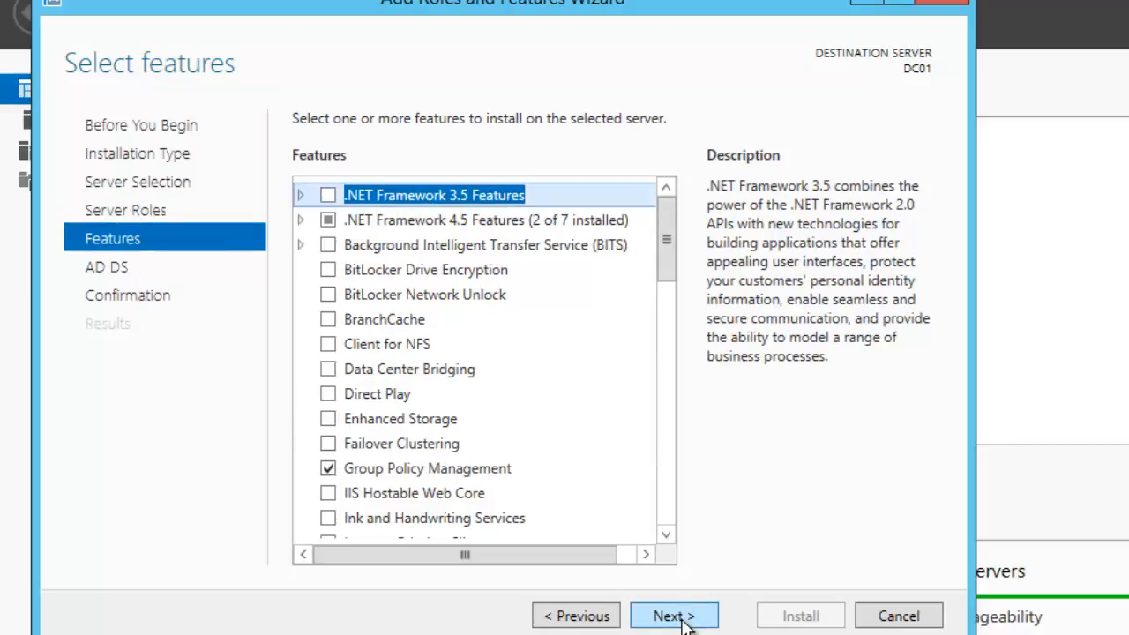
Keep the default feature selection, install Active Directory Domain Services on the server, and close the wizard.
left_click(674, 616)
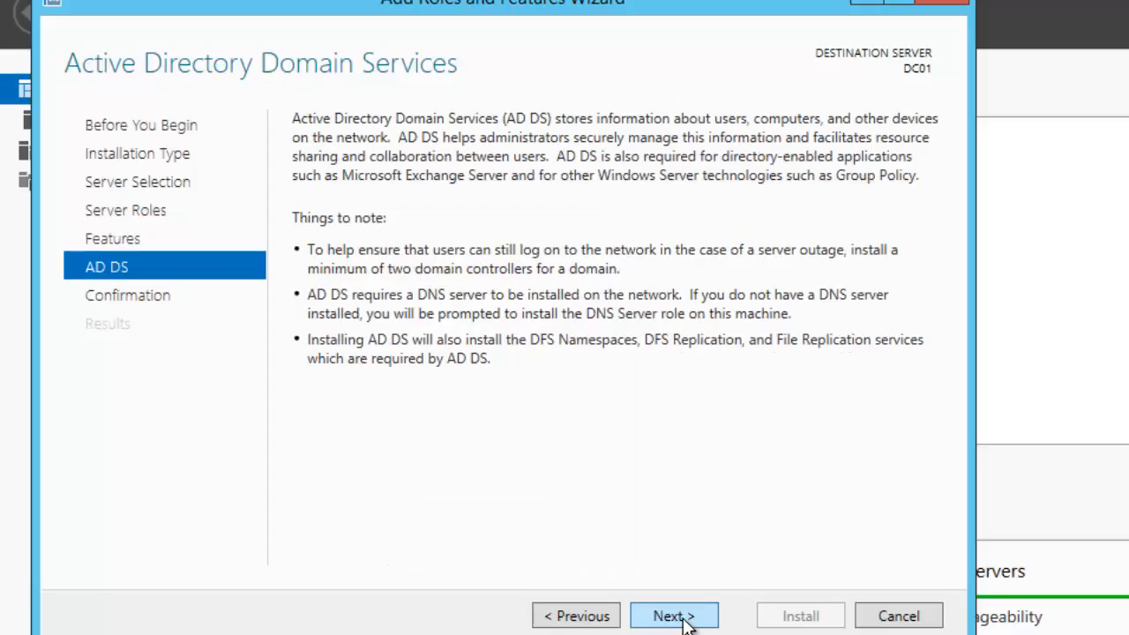
left_click(683, 617)
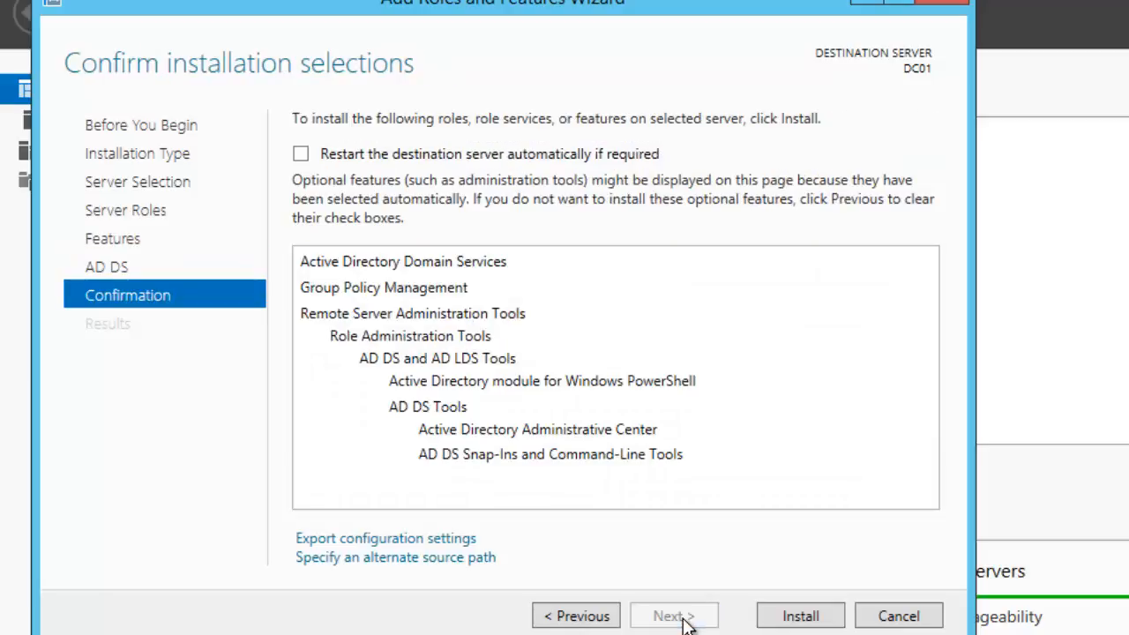
left_click(798, 619)
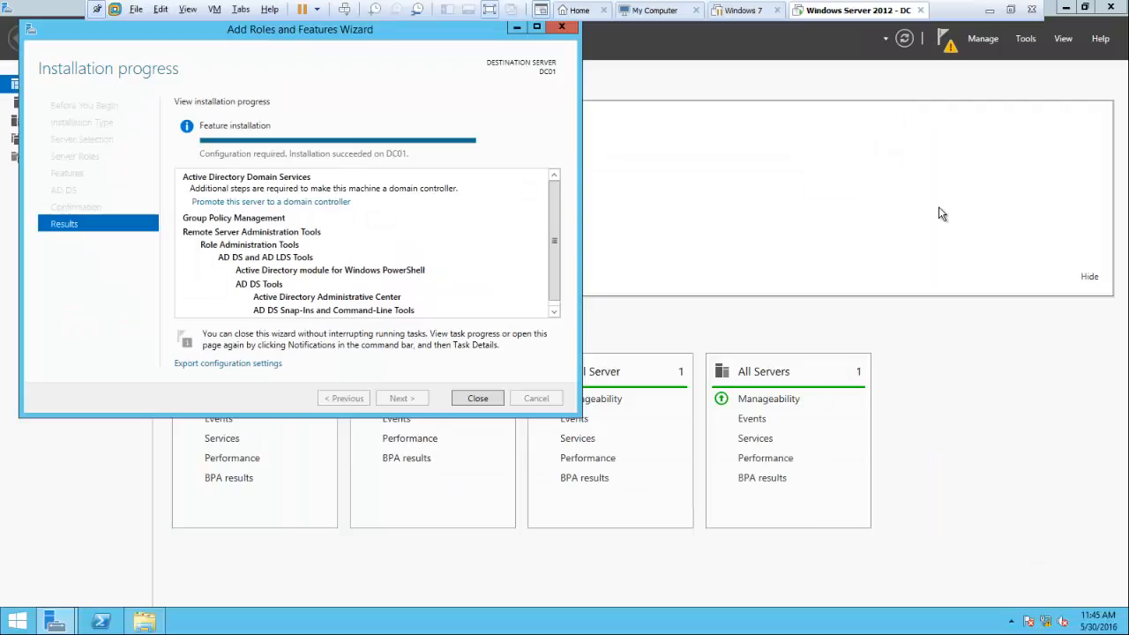
left_click(477, 398)
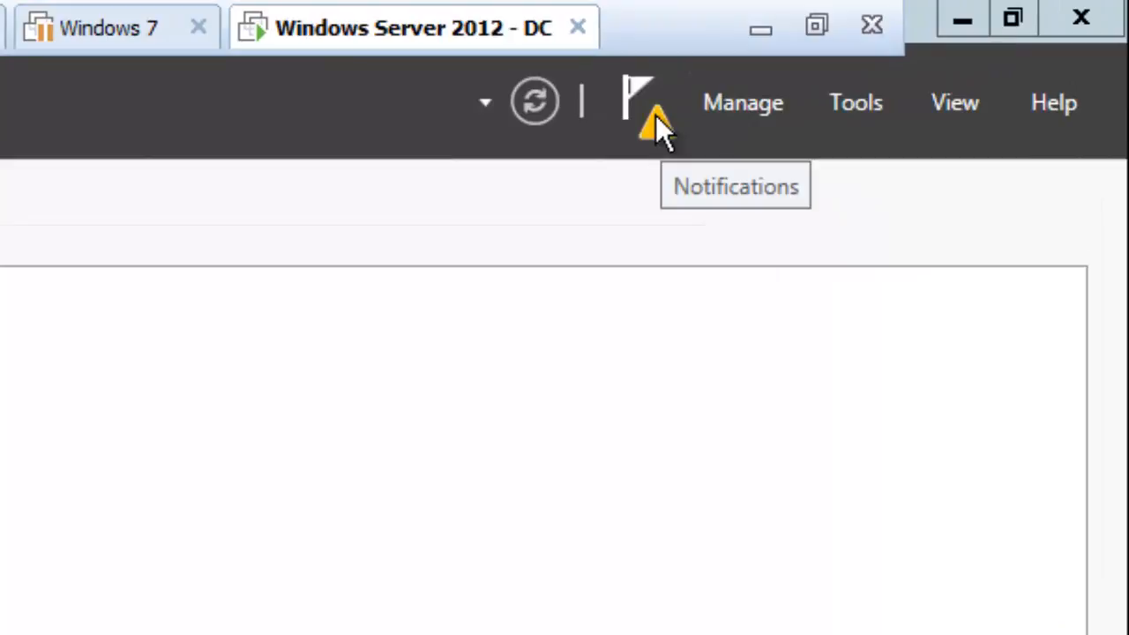
Start promoting the server to a domain controller in a new forest with the root domain name aiklab.local.
left_click(656, 114)
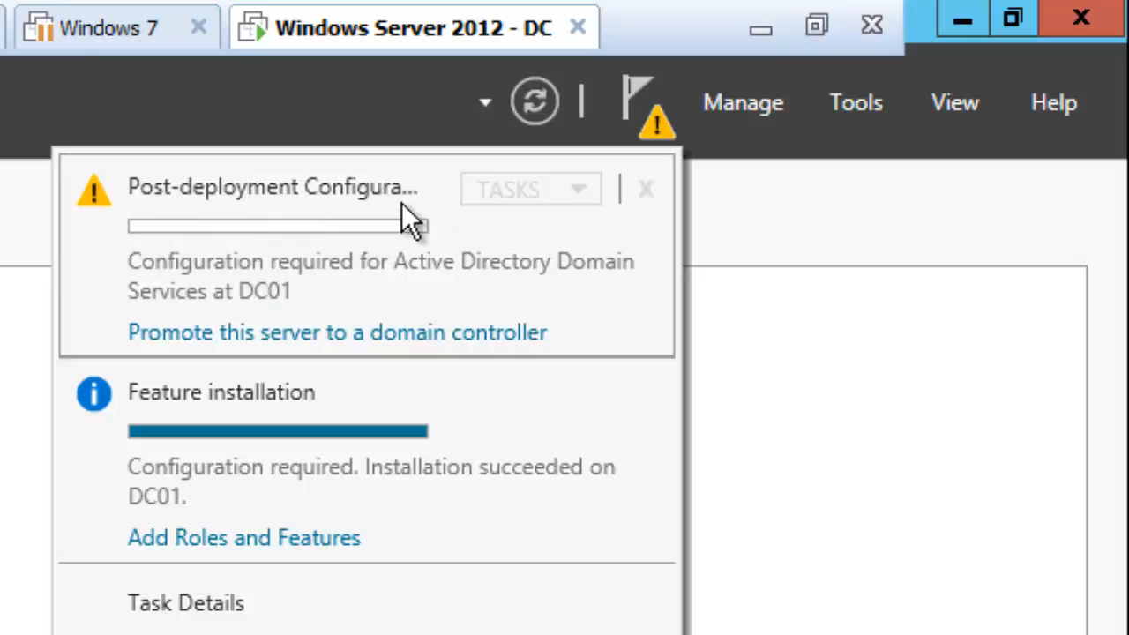
left_click(351, 335)
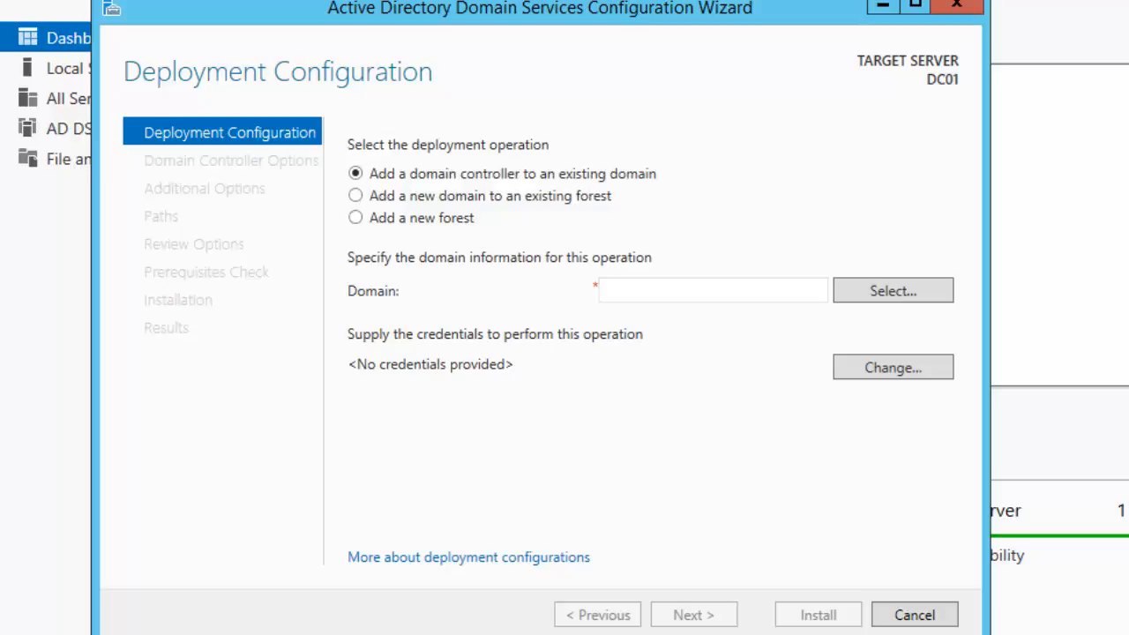
left_click(353, 219)
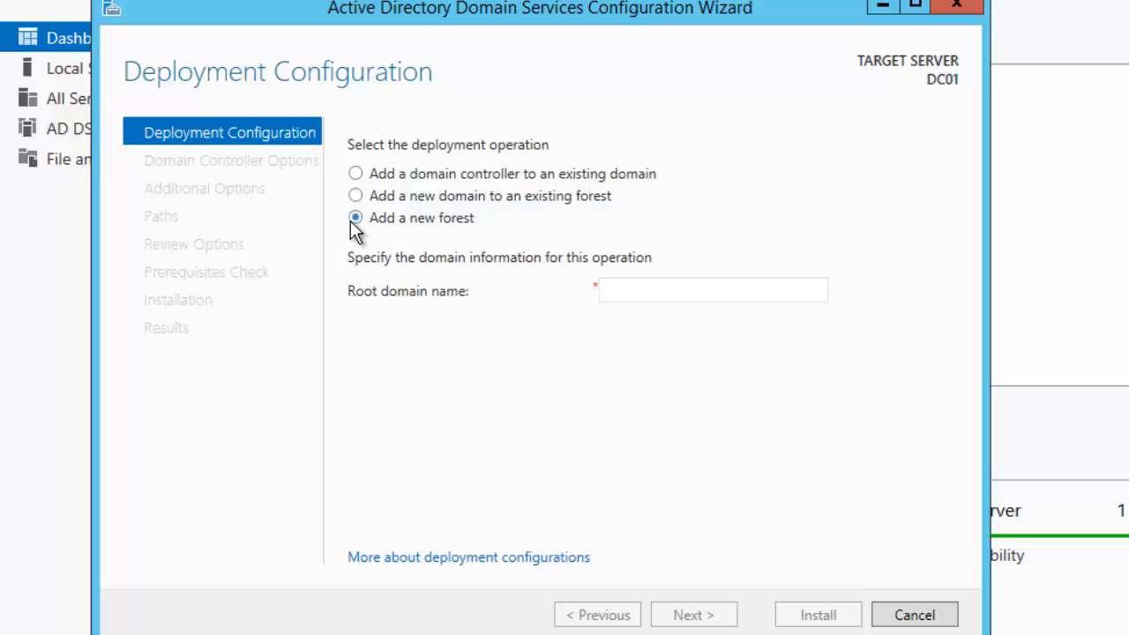
left_click(646, 286)
type("a")
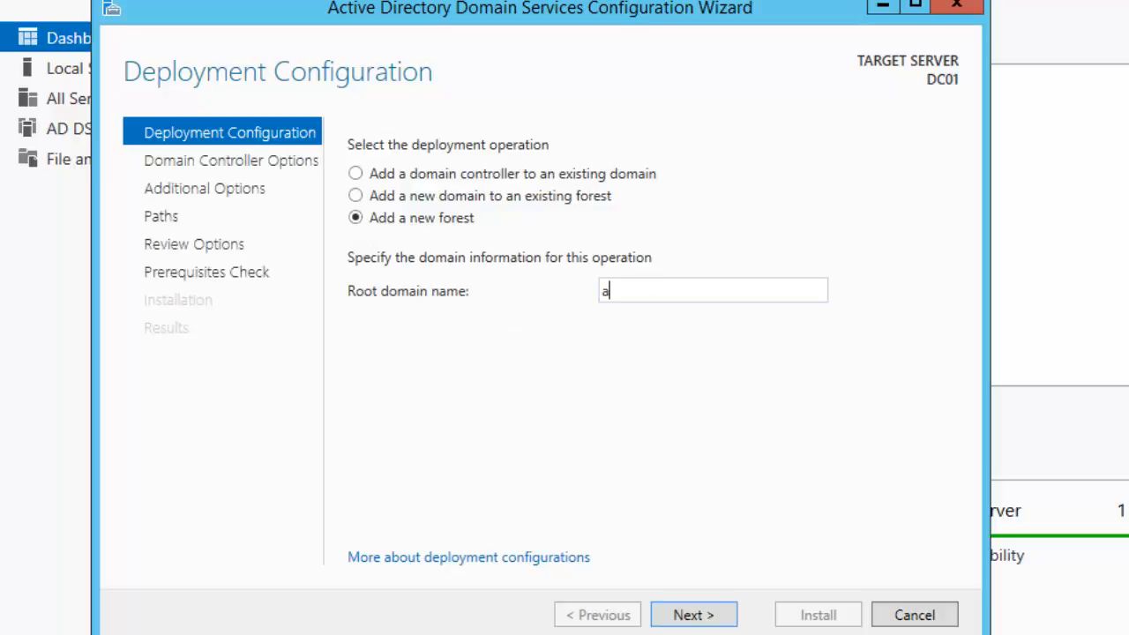
type("iklab.local")
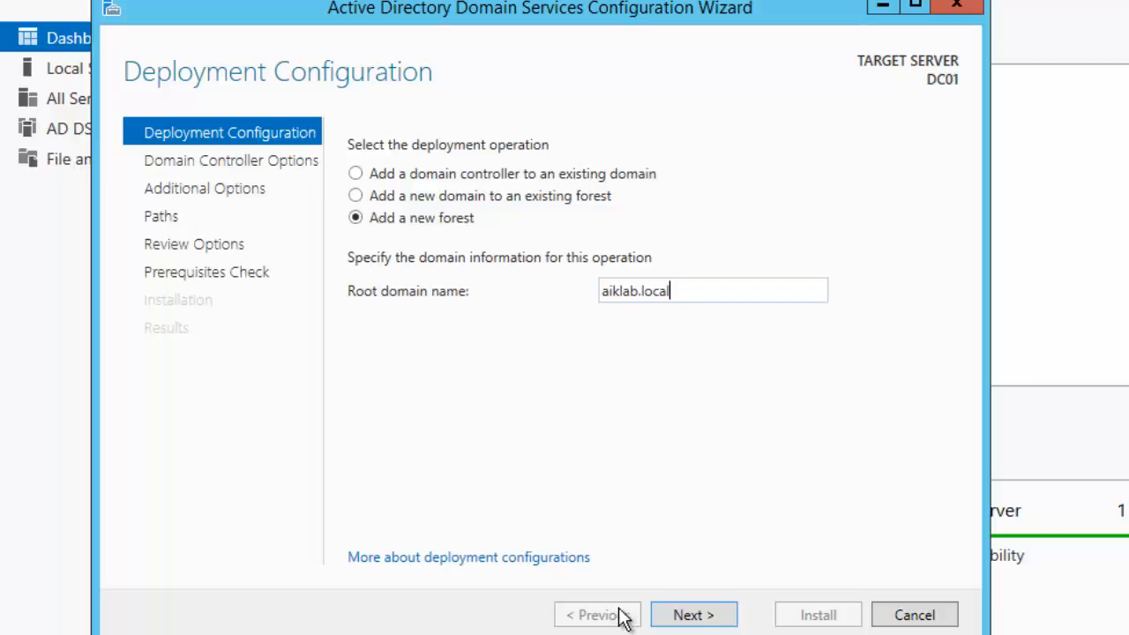
left_click(690, 618)
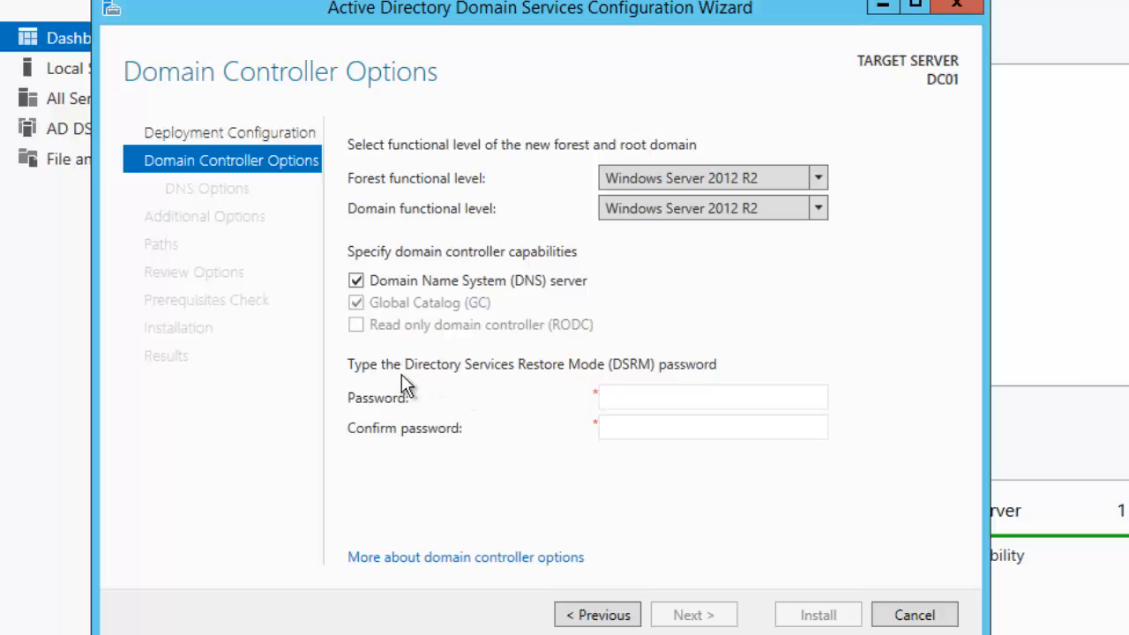
Try to enter and confirm the Directory Services Restore Mode (DSRM) password.
left_click(677, 400)
type("•••••••")
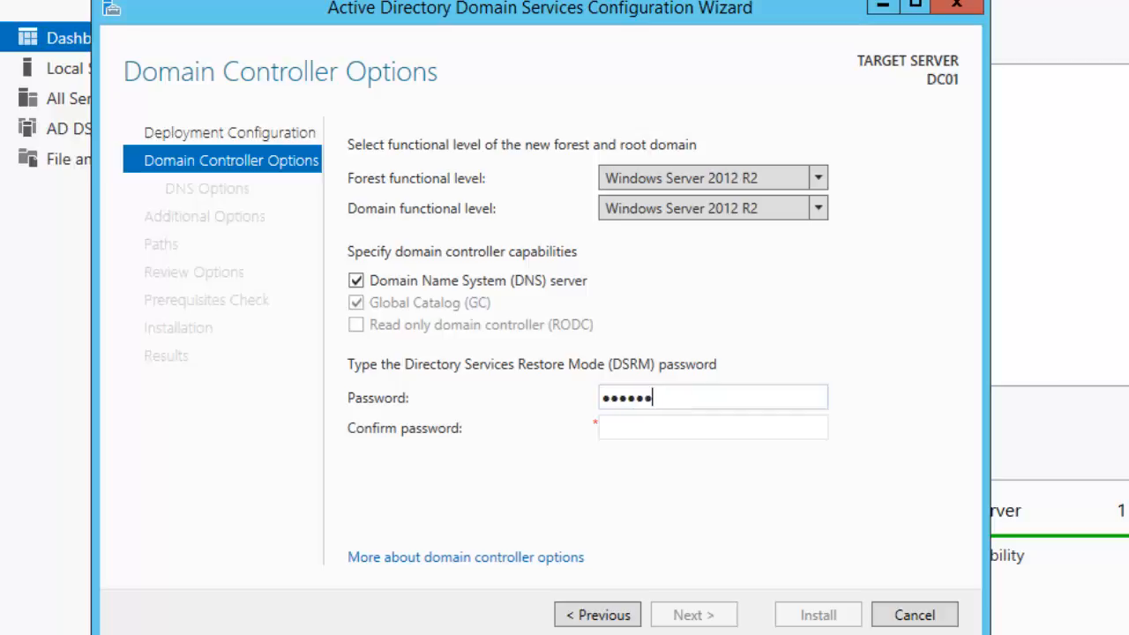
type("••")
key("Tab")
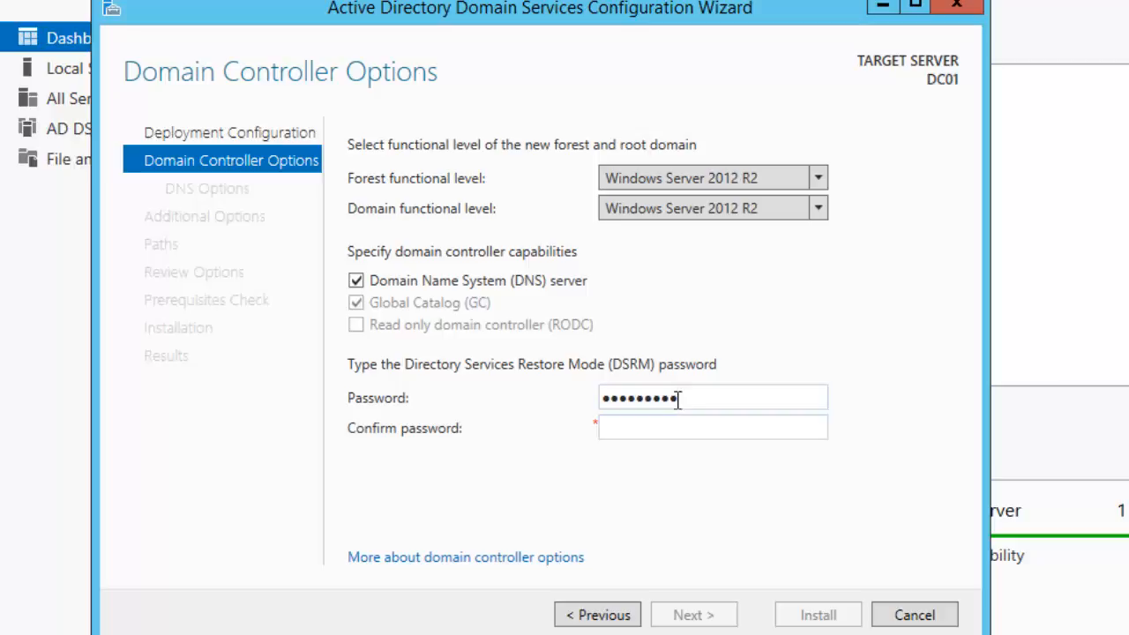
type("•••••••••")
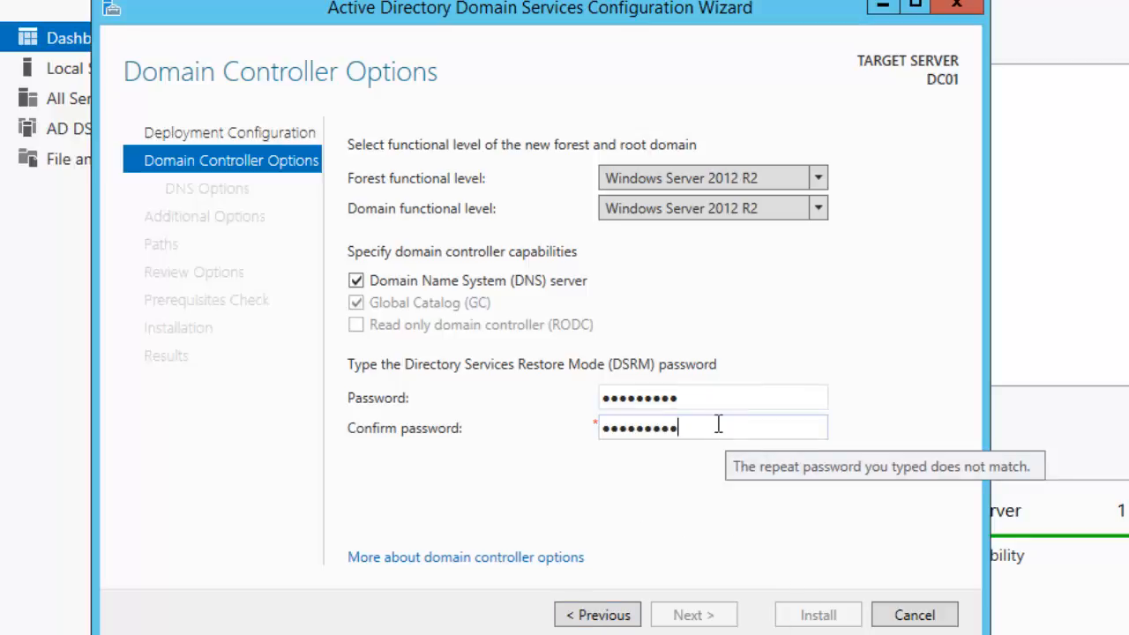
Re-enter the DSRM password in both the password and confirmation fields and accept the domain controller options.
left_click_drag(710, 399, 494, 406)
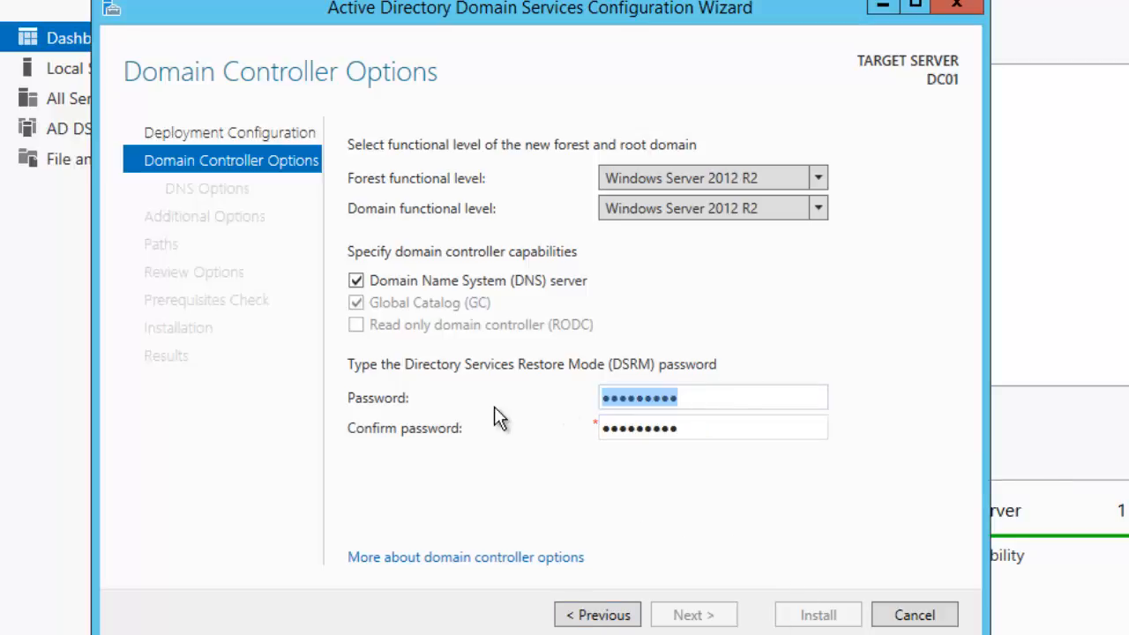
key("BackSpace")
type("•••••••")
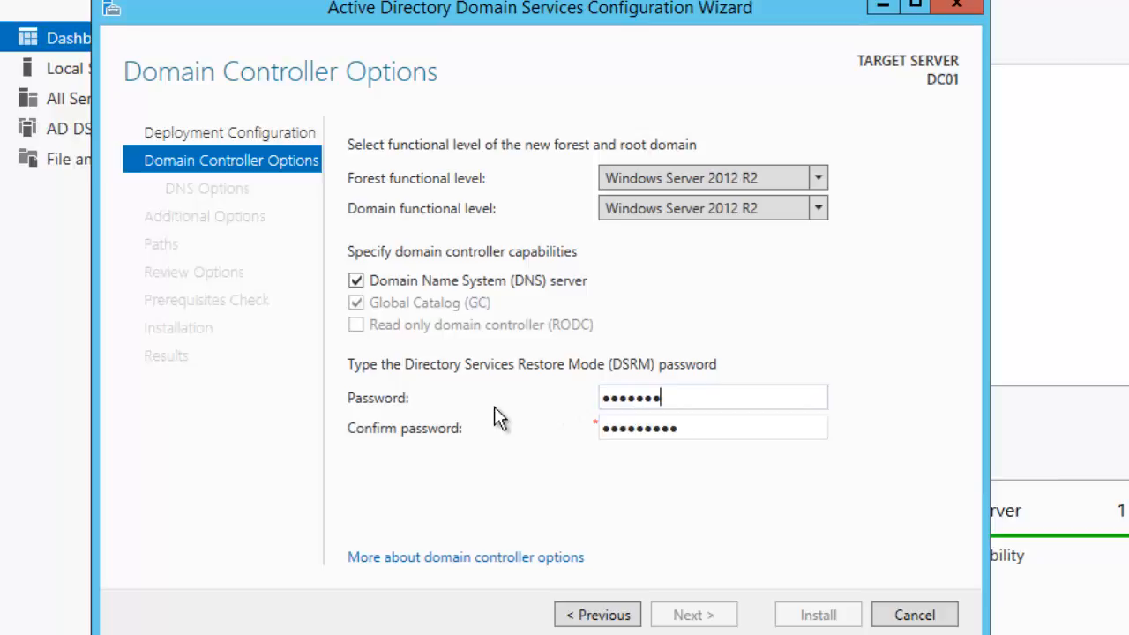
type("•••")
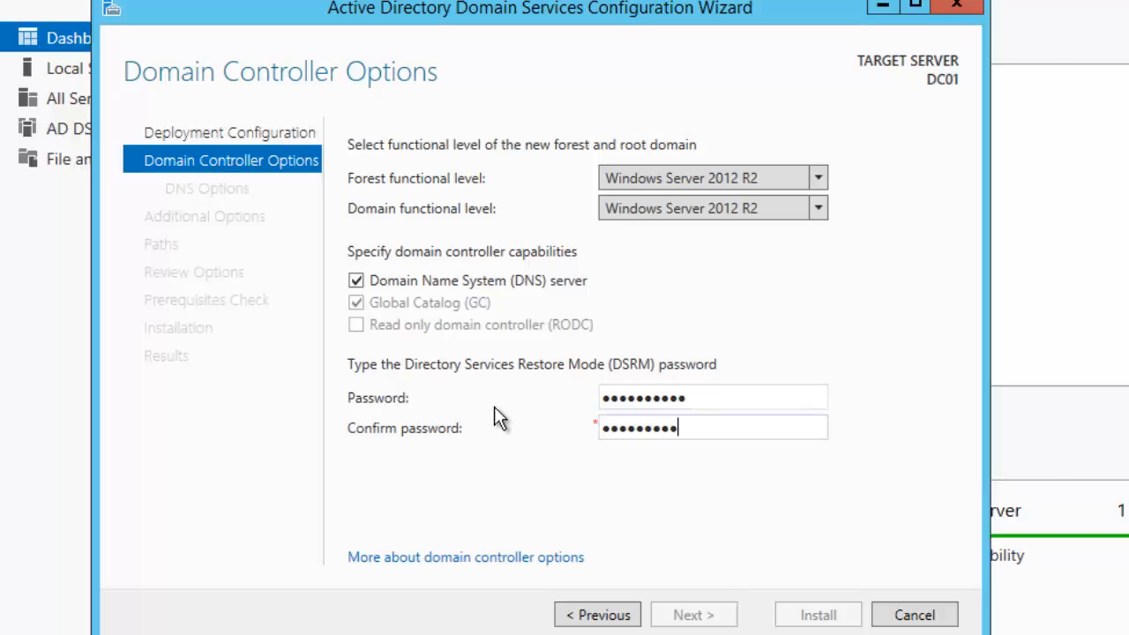
key("BackSpace")
key("BackSpace")
key("BackSpace")
key("BackSpace")
key("BackSpace")
key("BackSpace")
key("BackSpace")
key("BackSpace")
key("BackSpace")
type("••••••••••")
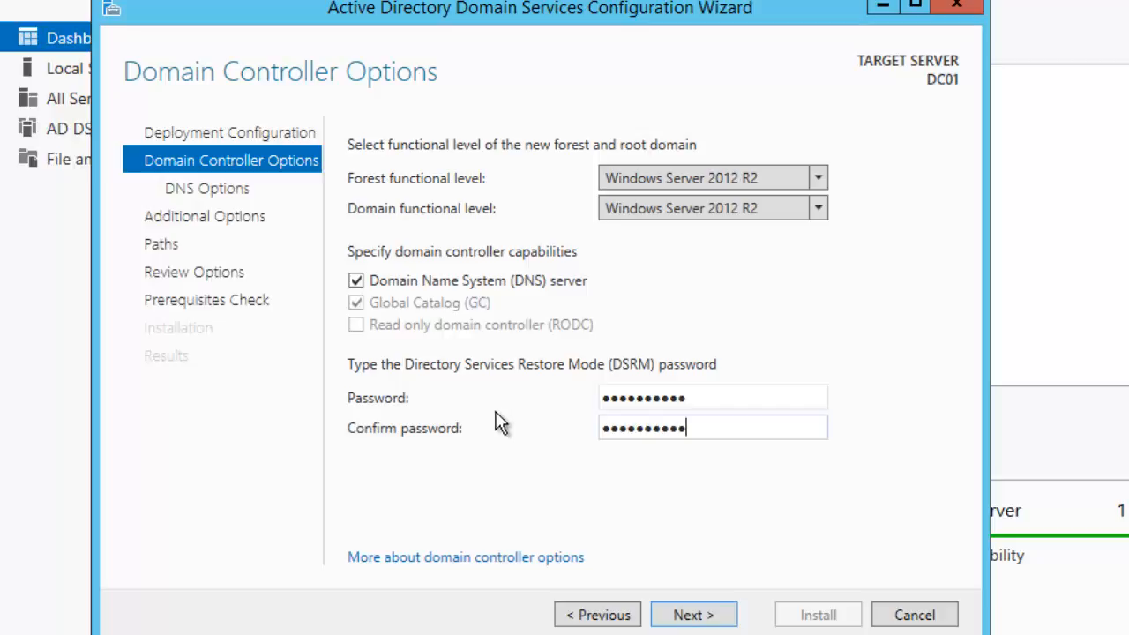
left_click(691, 617)
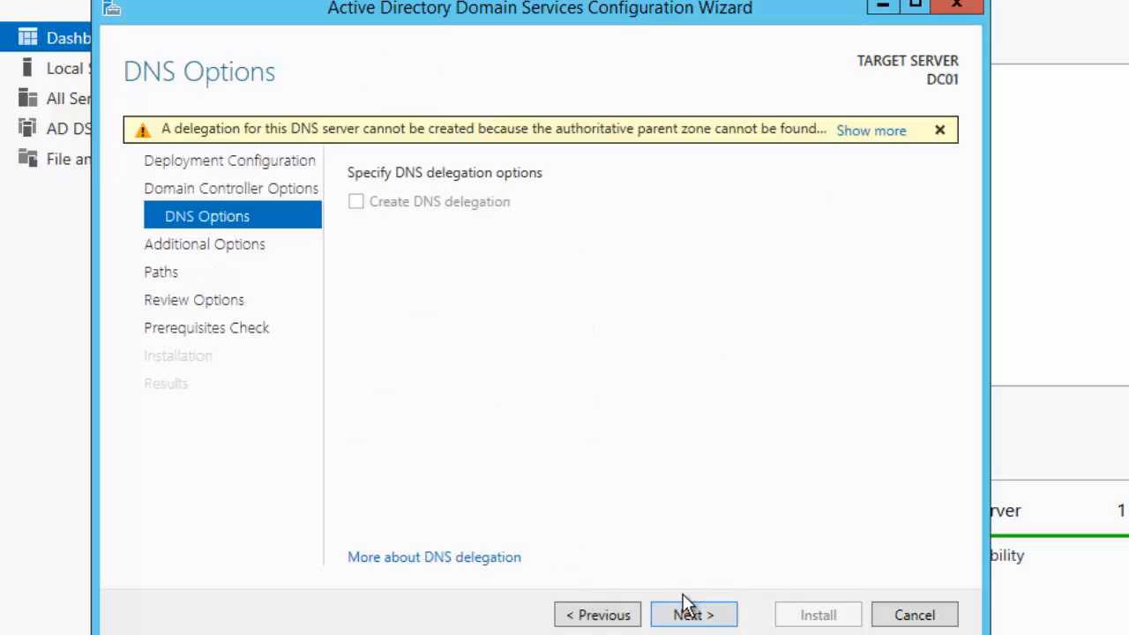
Accept the DNS options, the NetBIOS domain name AIKLAB, and the default database, log files and SYSVOL folders.
left_click(689, 622)
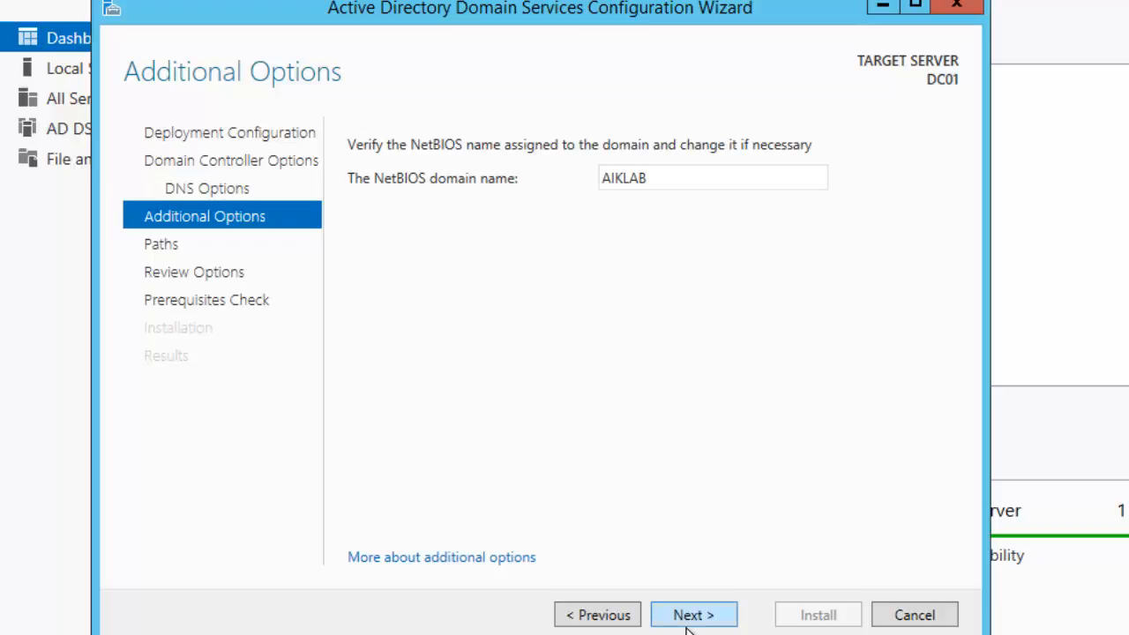
left_click(689, 619)
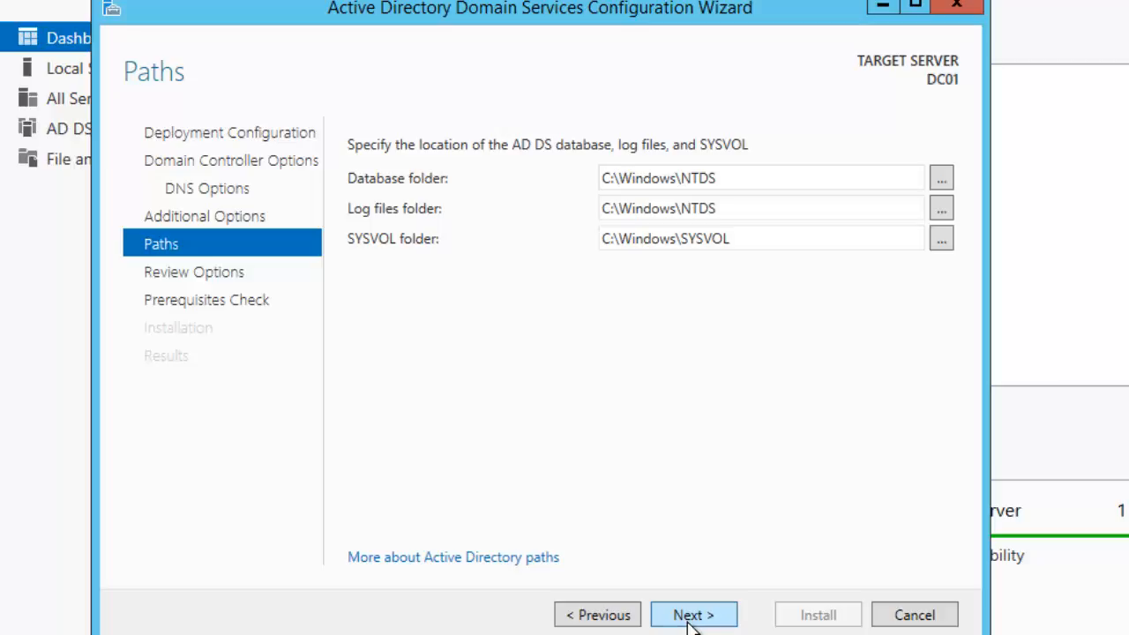
left_click(690, 619)
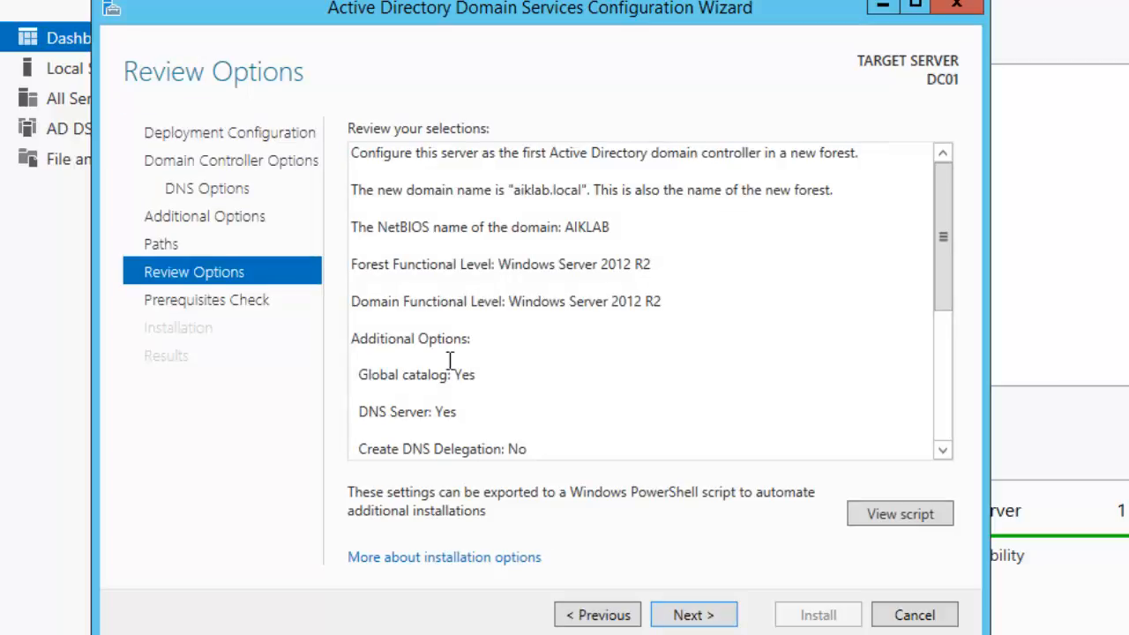
Review the deployment selections and view the PowerShell script for the AD DS deployment.
mouse_move(945, 203)
left_mouse_down()
mouse_move(943, 371)
mouse_move(950, 187)
left_mouse_up()
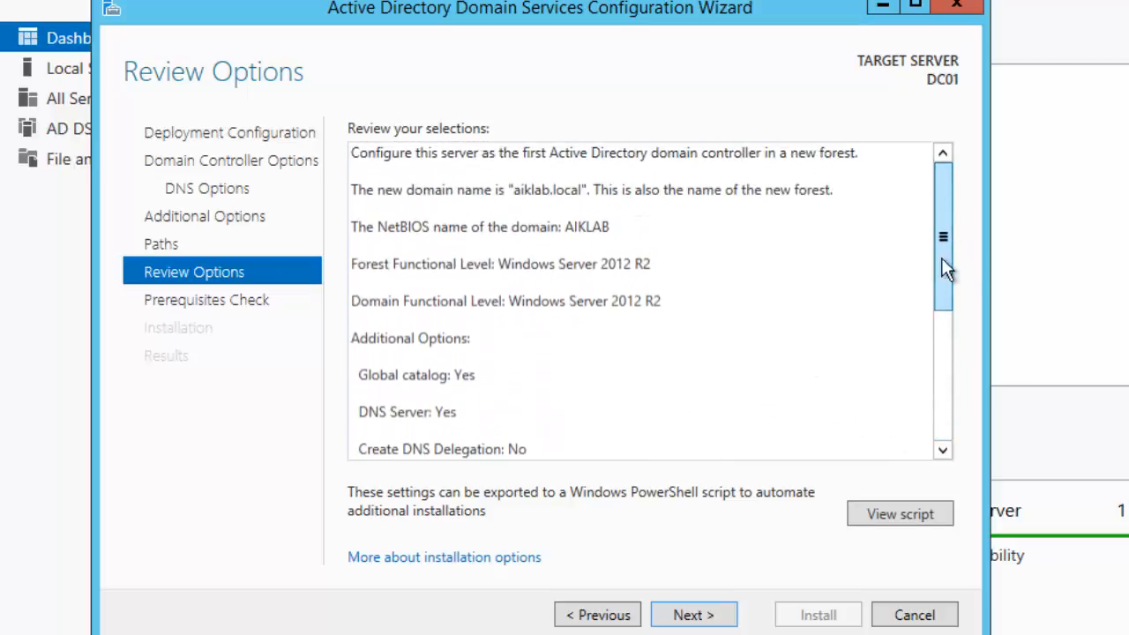
left_click(896, 515)
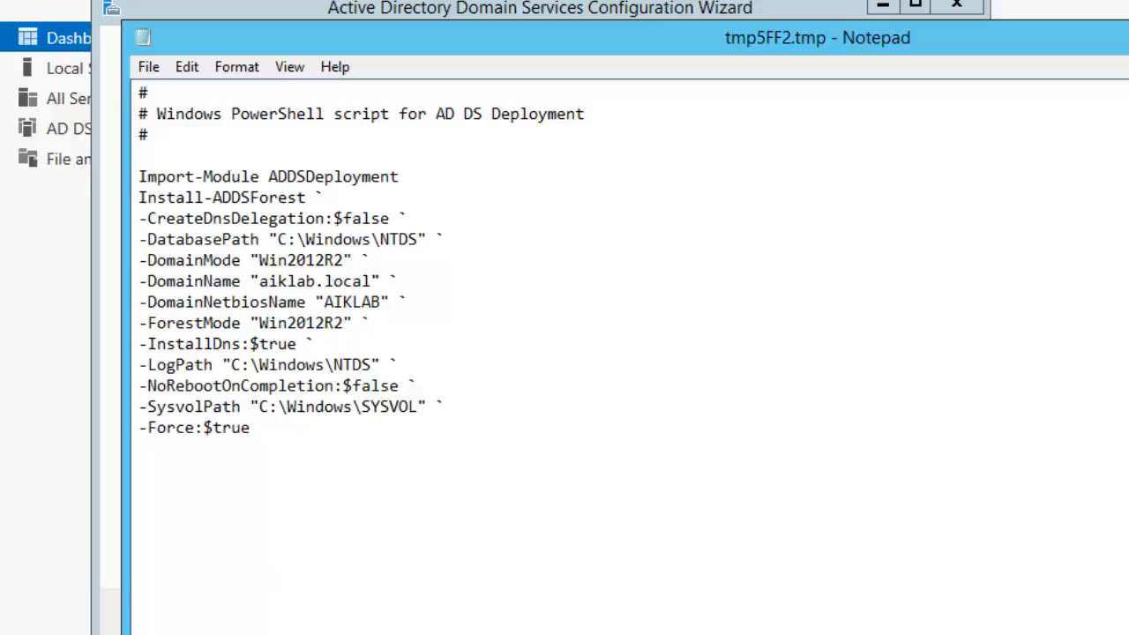
key("alt+F4")
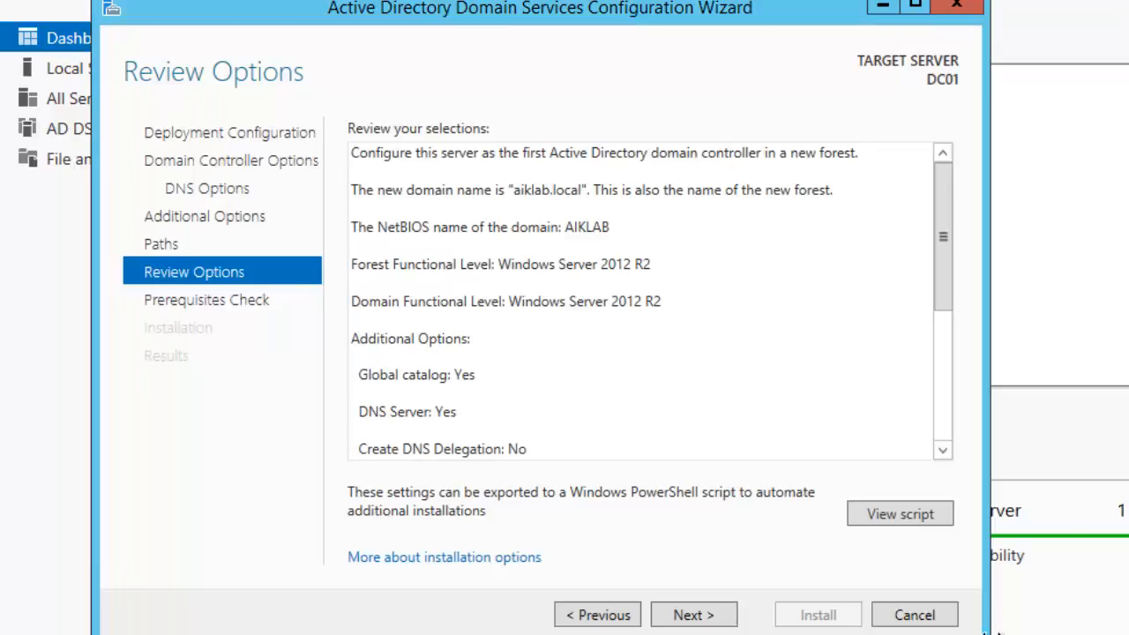
Run the prerequisites check for the domain controller promotion and look through its results.
left_click(681, 615)
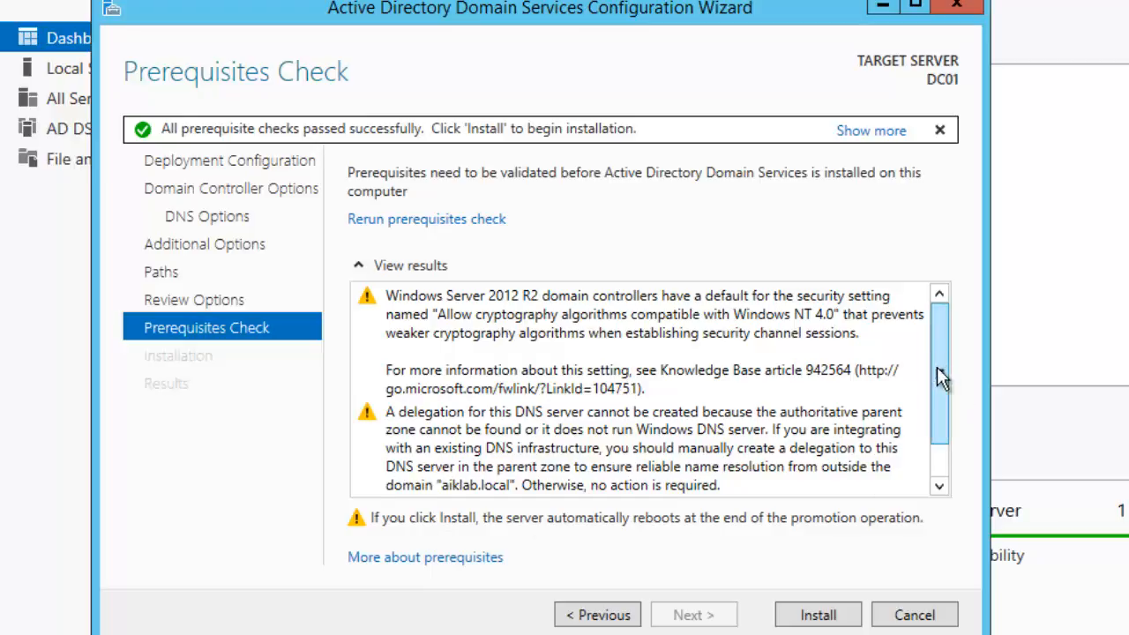
left_click_drag(937, 369, 945, 446)
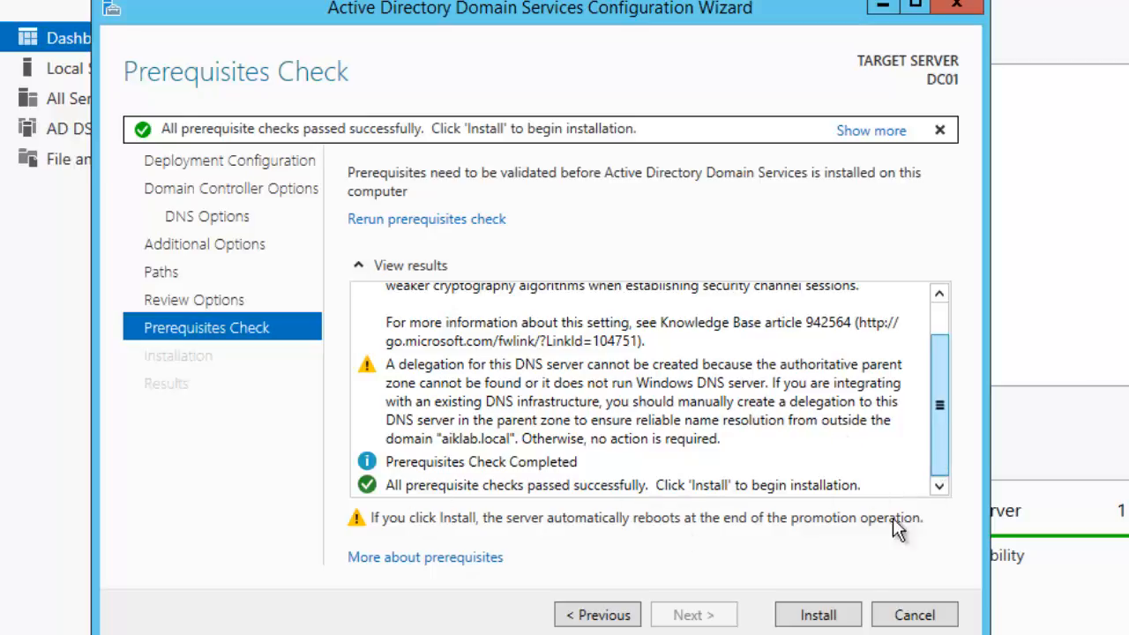
left_click_drag(938, 411, 938, 449)
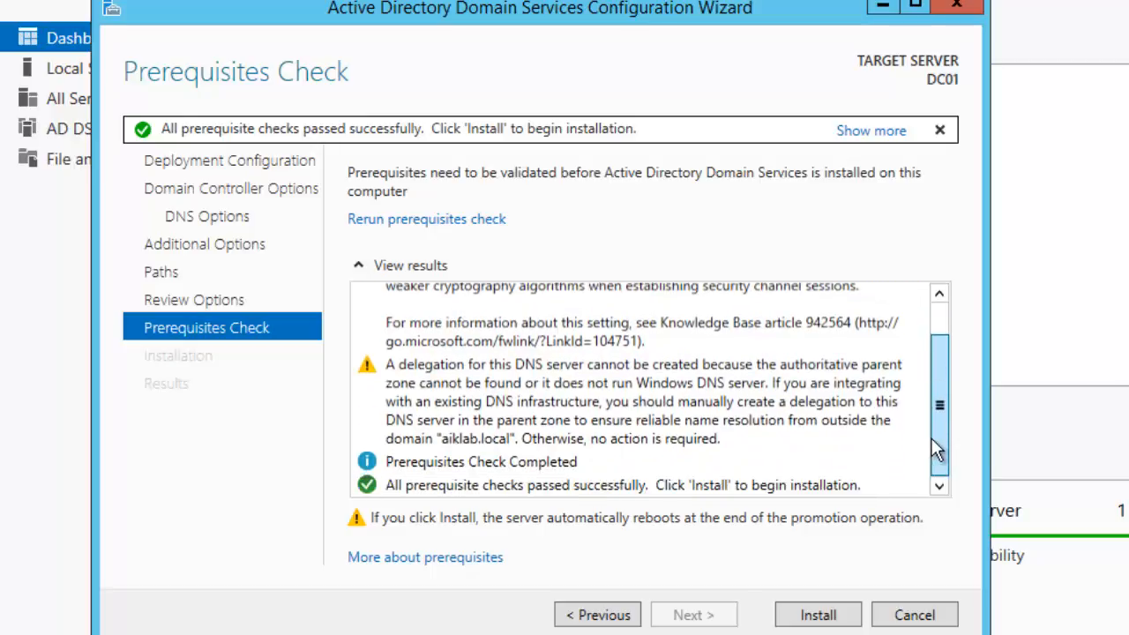
Install Active Directory Domain Services to promote the server, dismiss the sign-out notice and close the configuration wizard.
left_click(818, 615)
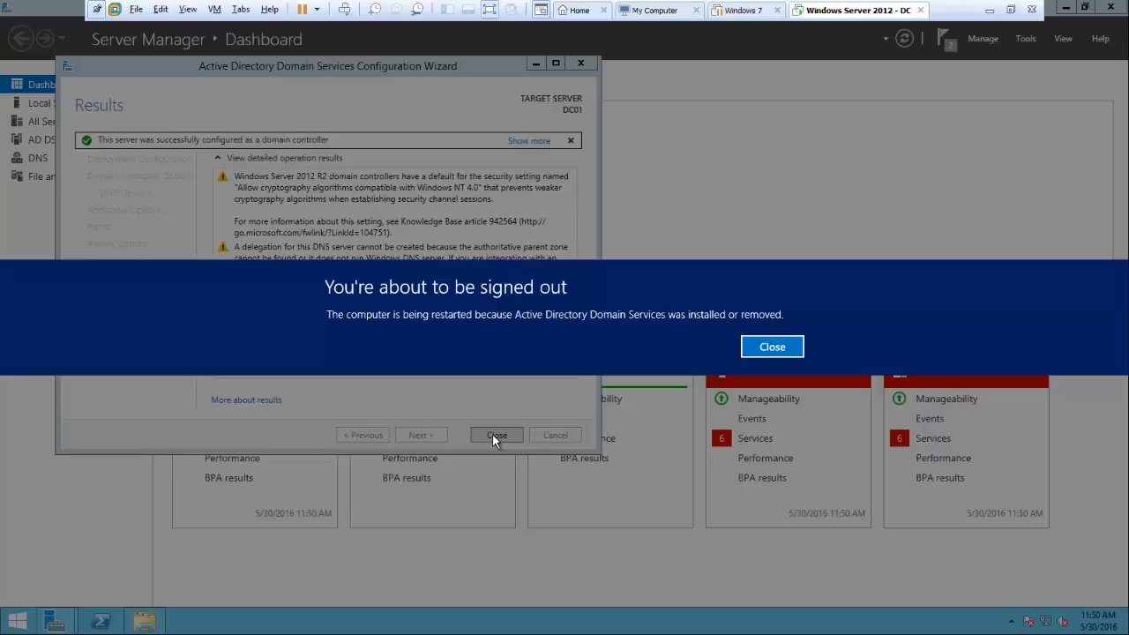
left_click(769, 348)
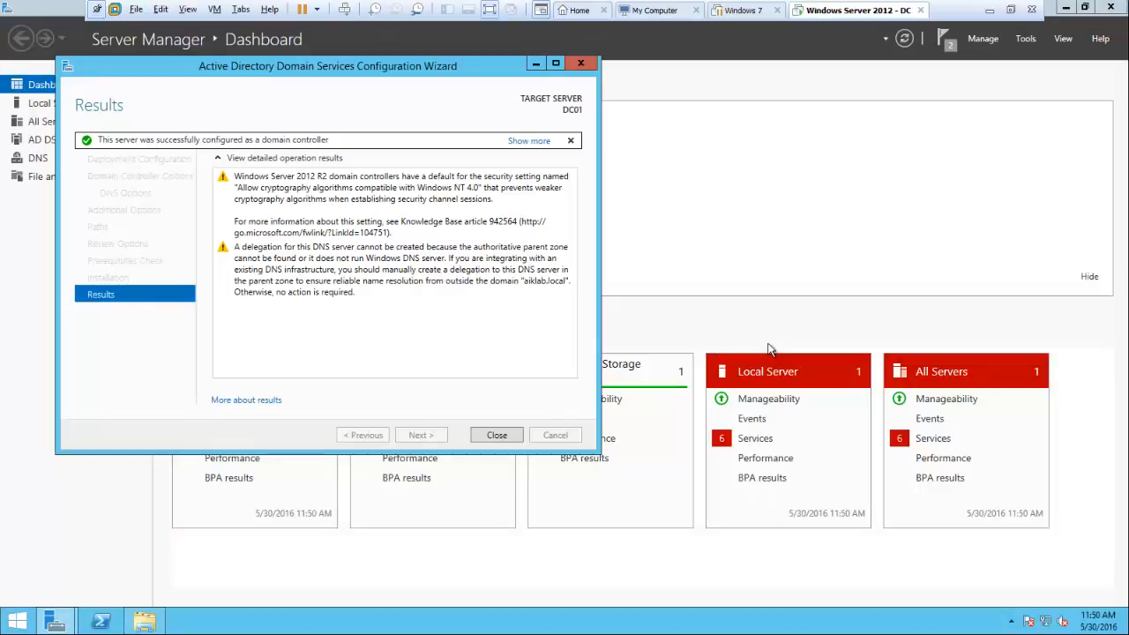
left_click(494, 436)
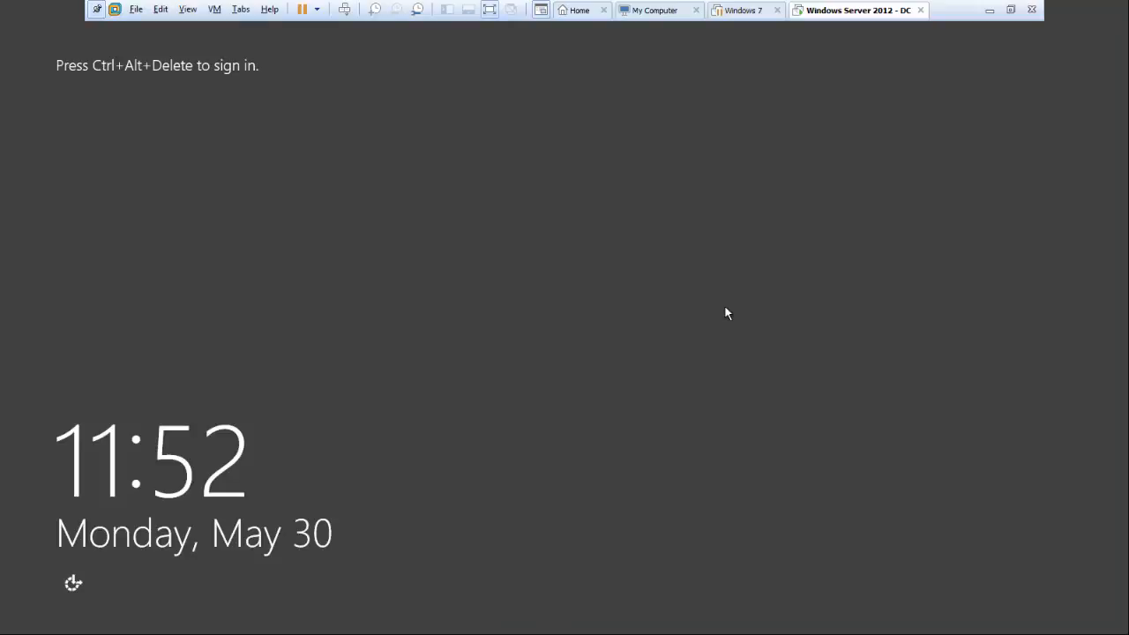
Sign in to the restarted server with the AIKLAB domain administrator account by entering its password.
key("ctrl+alt+Insert")
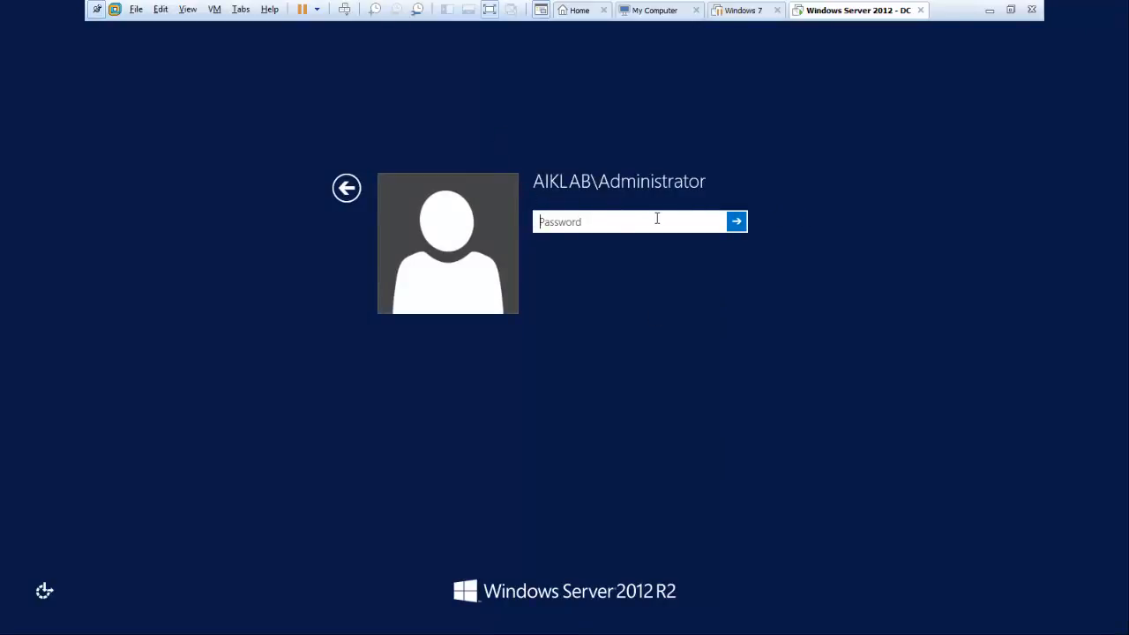
type("••••••••••")
key("Return")
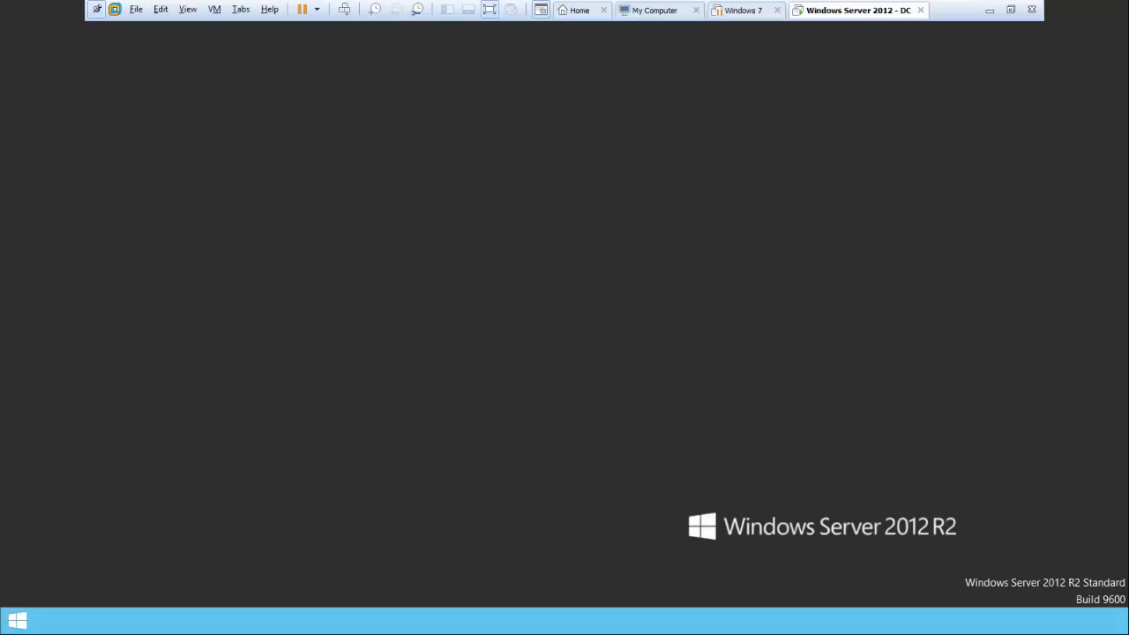
Open Active Directory Users and Computers by running dsa.msc and expand the aiklab.local domain.
right_click(15, 622)
left_click(123, 572)
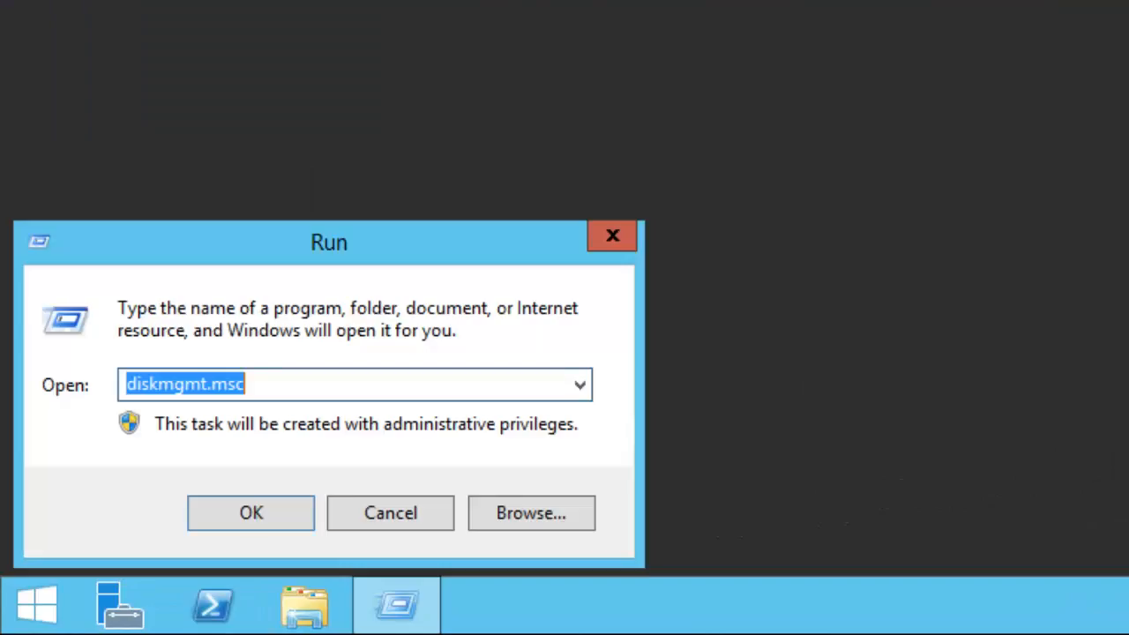
type("dsa.")
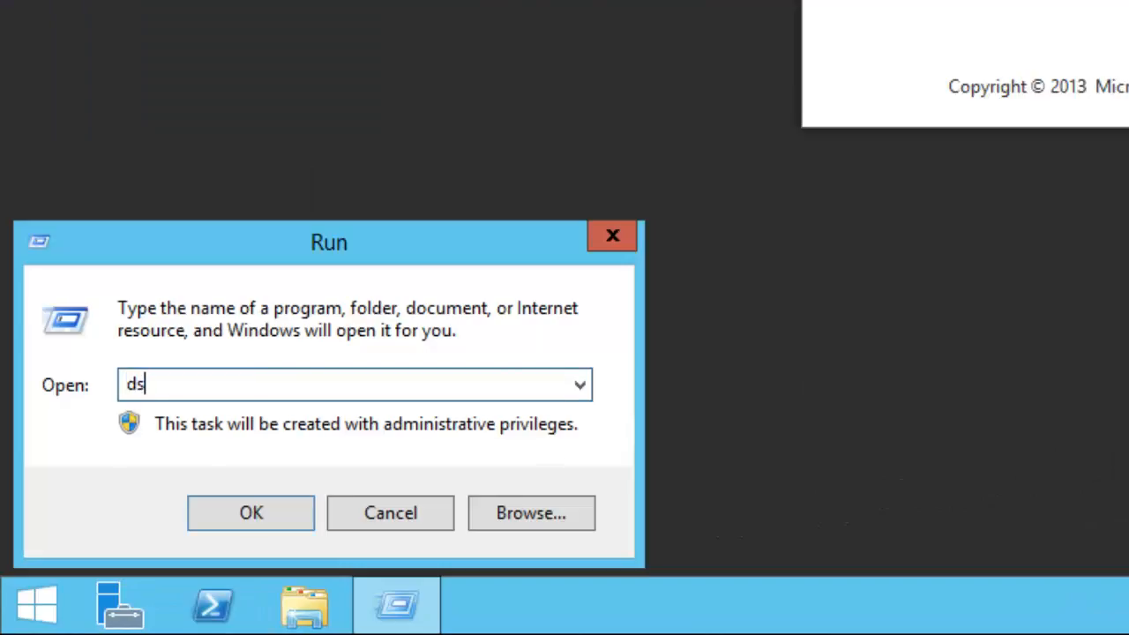
type("msc")
key("Return")
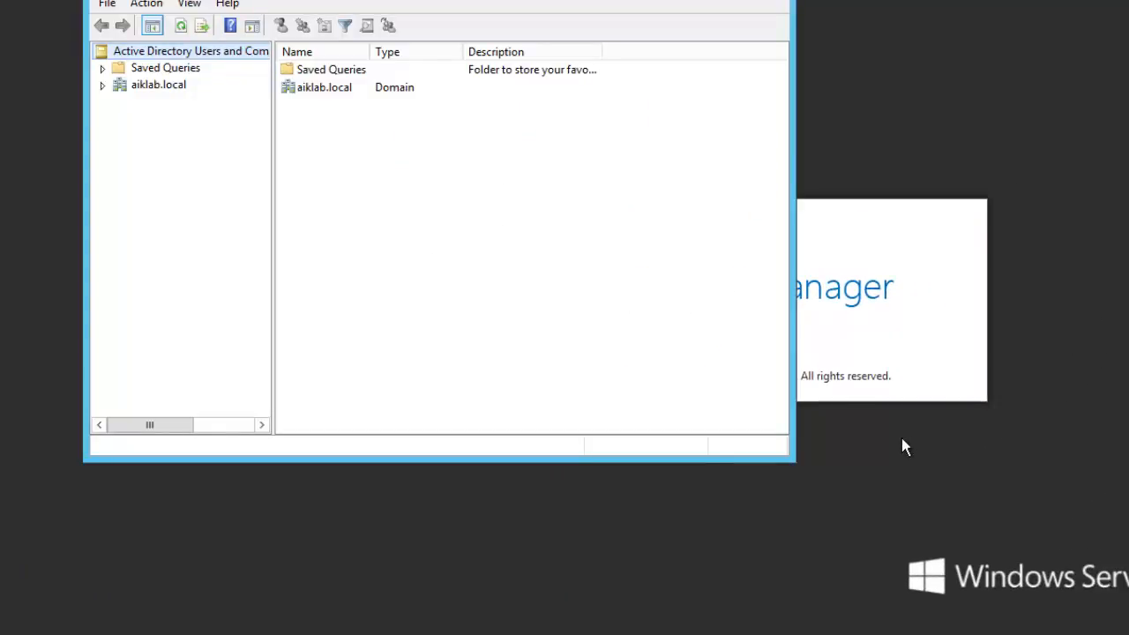
left_click(148, 85)
left_click(103, 86)
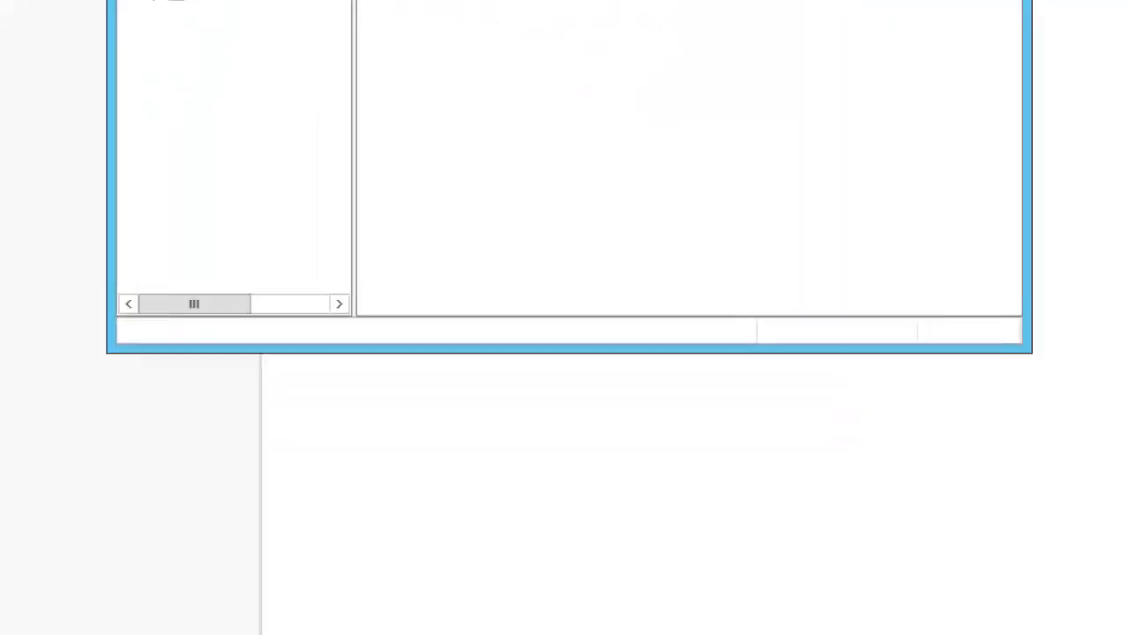
Open DNS Manager by running dnsmgmt.msc.
right_click(35, 610)
left_click(133, 521)
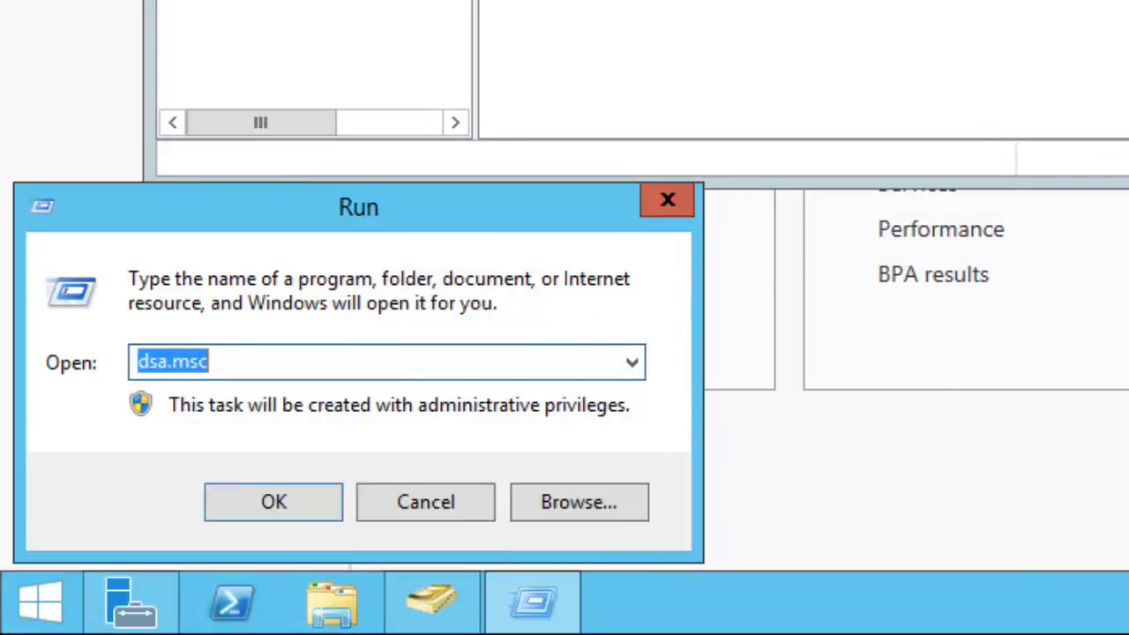
type("d")
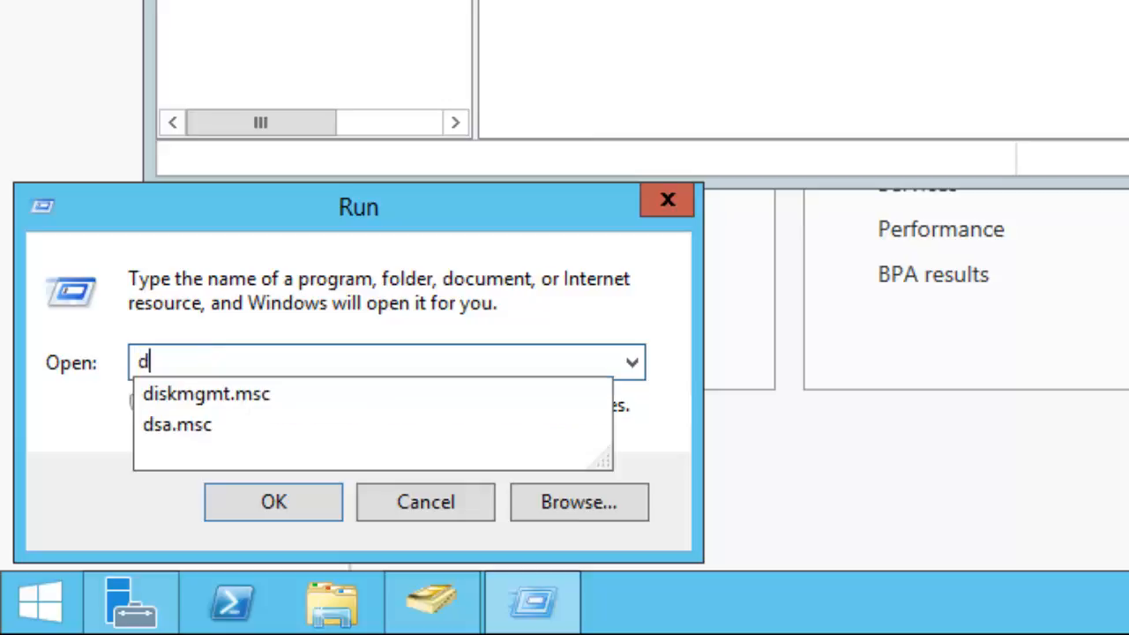
type("nsm")
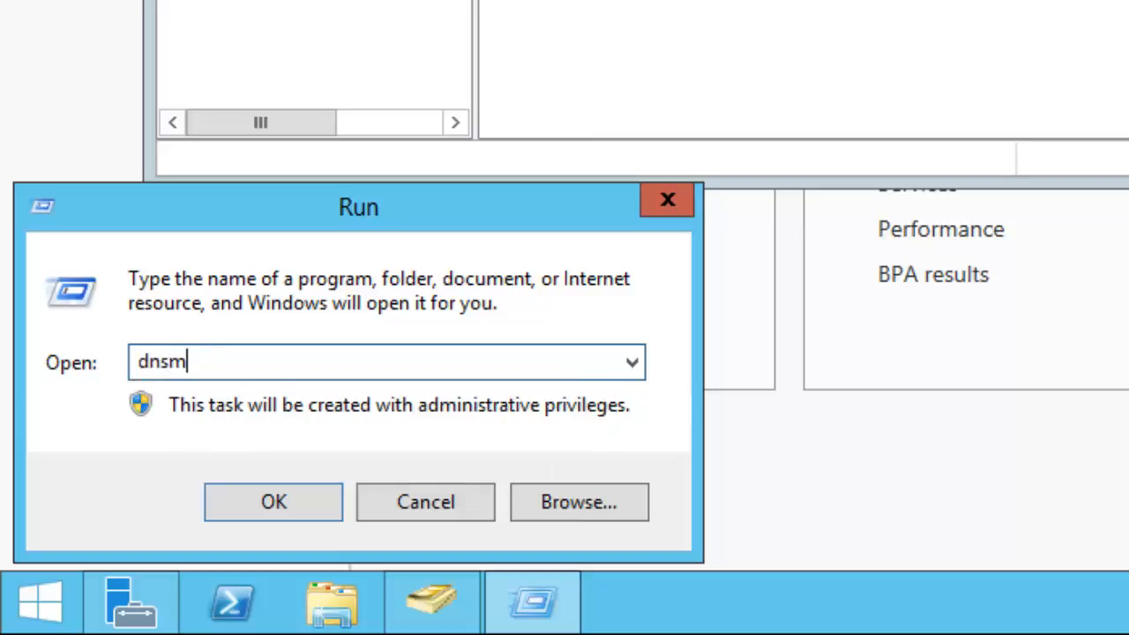
type("gmt.msc")
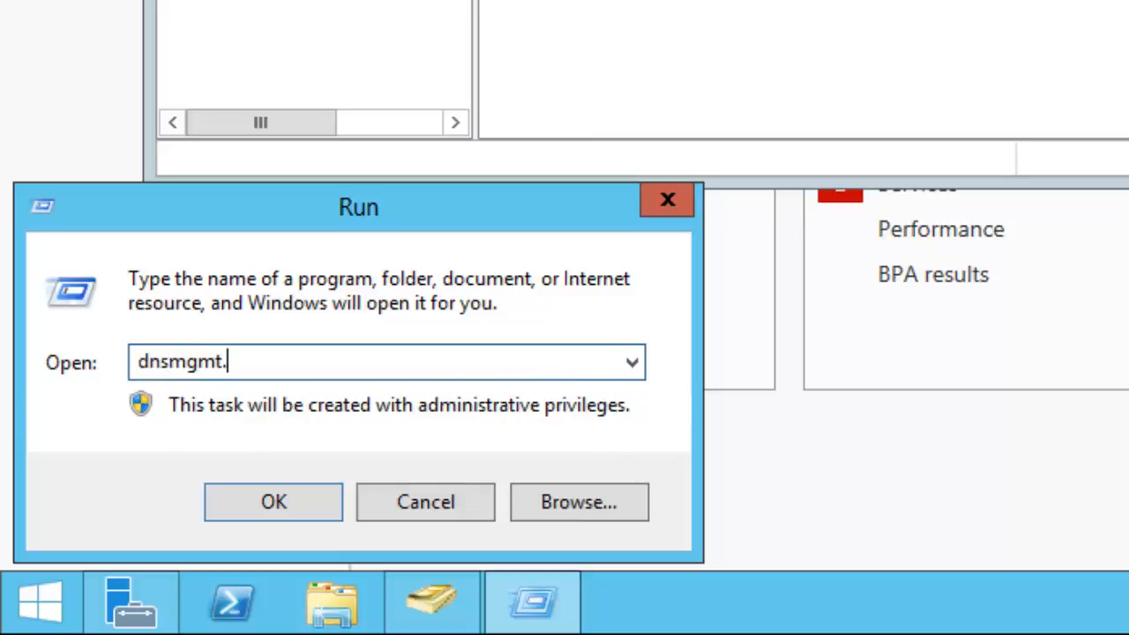
key("Return")
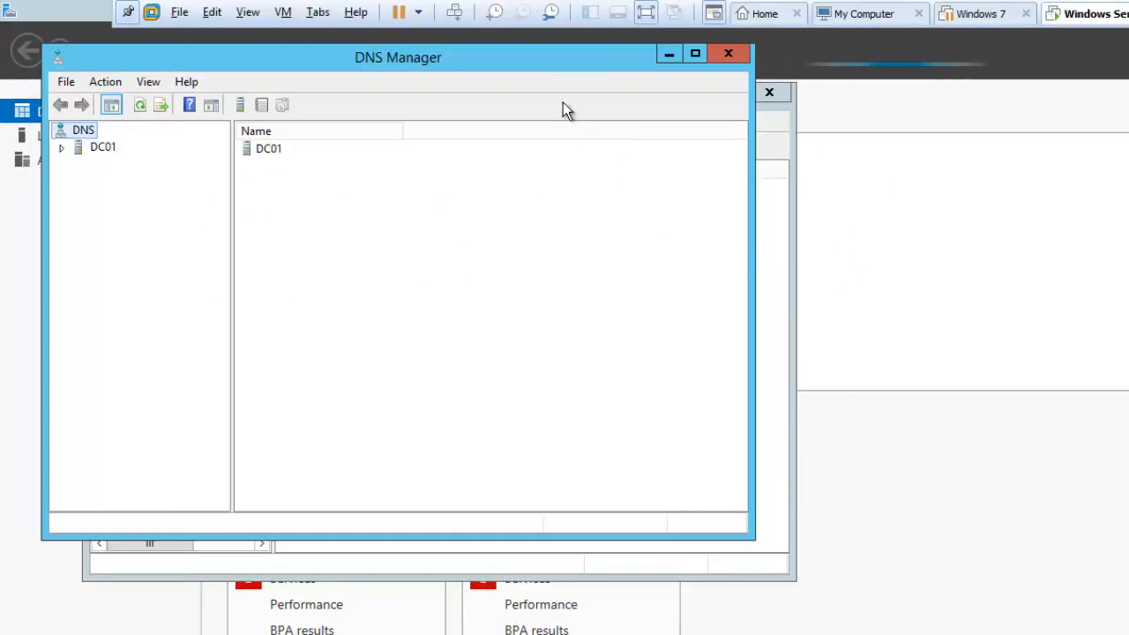
Move the DNS Manager window aside, expand DC01 and its Forward Lookup Zones, and open a zone to examine it.
left_click_drag(577, 71, 762, 147)
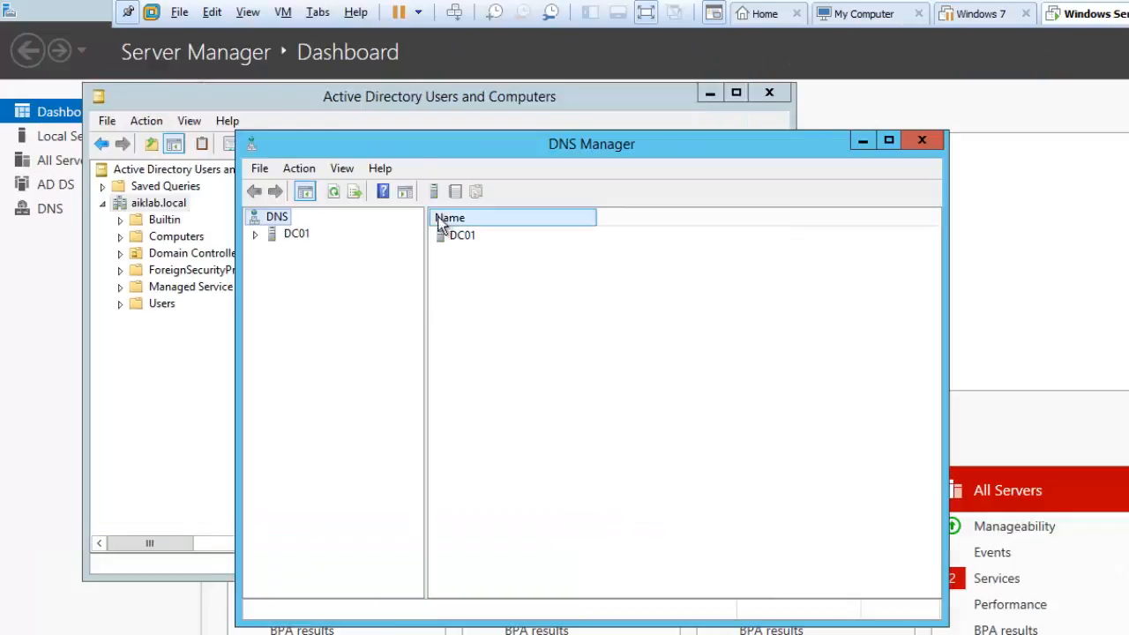
left_click(257, 236)
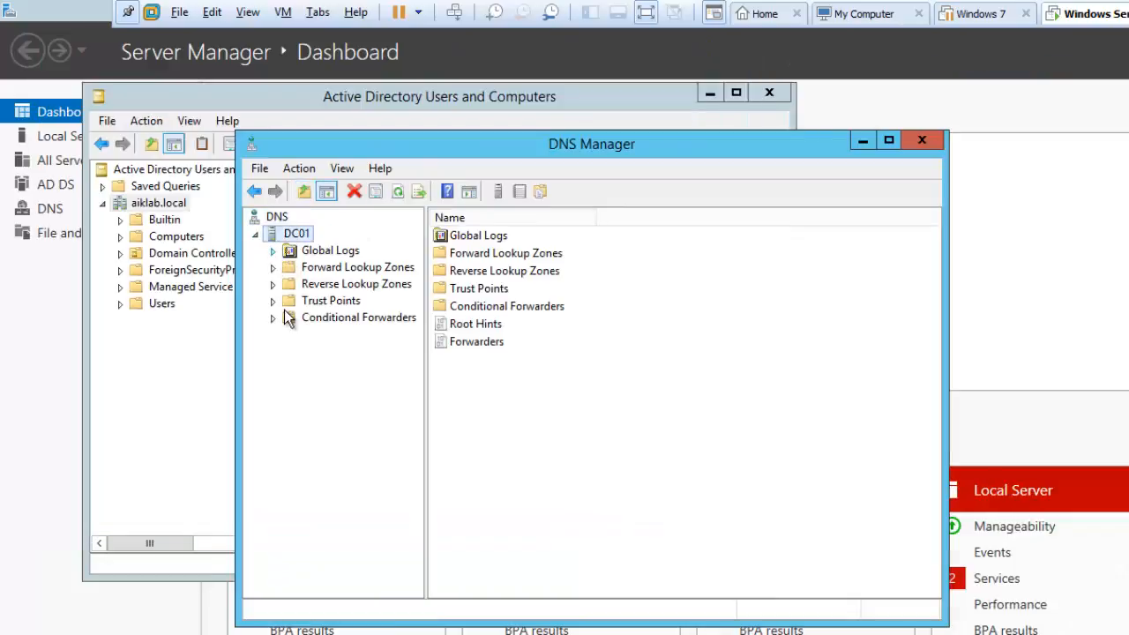
double_click(288, 268)
left_click(322, 301)
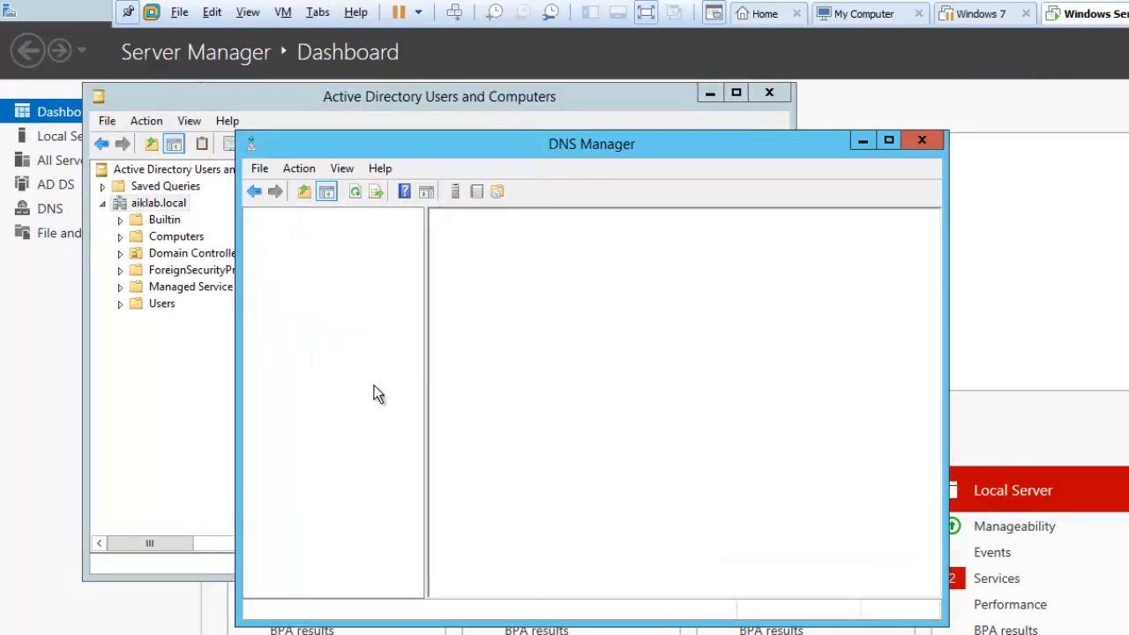